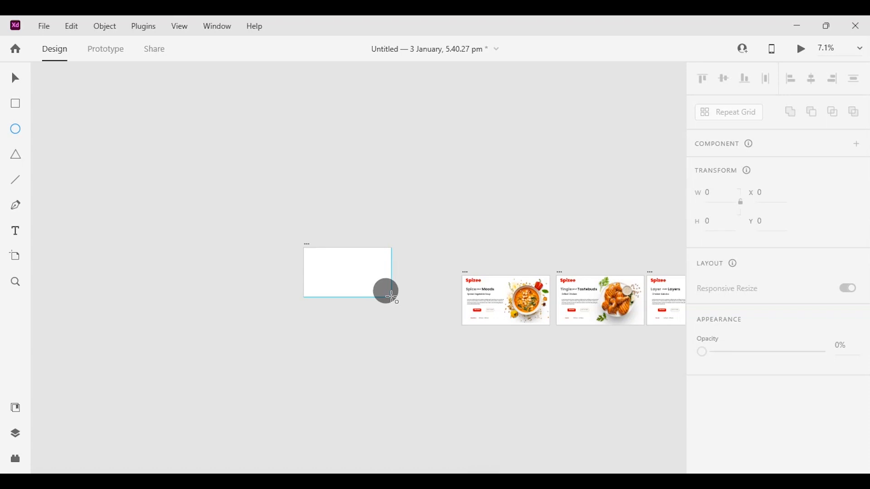
Draw a circle about 3636 px wide centred on the blank artboard's lower-right corner, and remove its border
{"action": "left_click_drag", "start_coordinate": [392, 298], "coordinate": [496, 380]}
{"action": "scroll", "coordinate": [765, 380], "scroll_direction": "down", "scroll_amount": 5}
{"action": "left_click", "coordinate": [703, 213]}
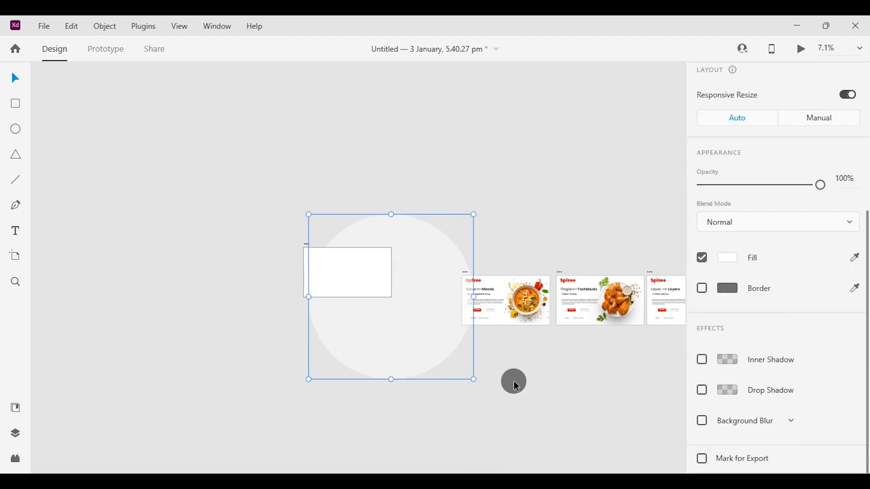
Move the soup image from the Spice your Moods artboard to the blank artboard by cutting and pasting it
{"action": "left_click_drag", "start_coordinate": [517, 386], "coordinate": [461, 380]}
{"action": "key", "text": "Delete"}
{"action": "right_click", "coordinate": [468, 311]}
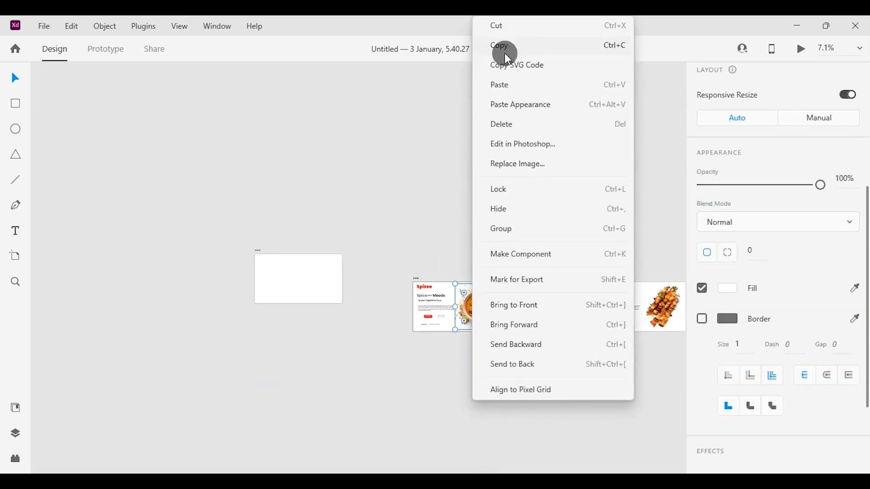
{"action": "left_click", "coordinate": [498, 26]}
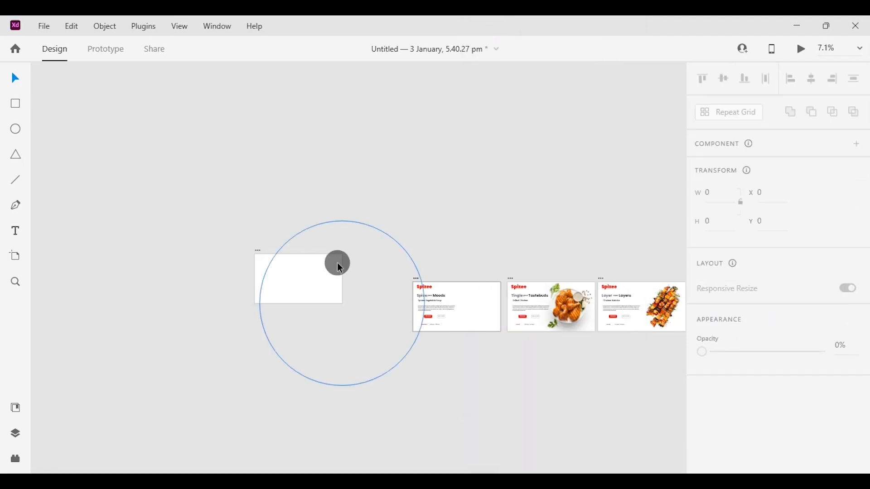
{"action": "right_click", "coordinate": [255, 255]}
{"action": "left_click", "coordinate": [275, 260]}
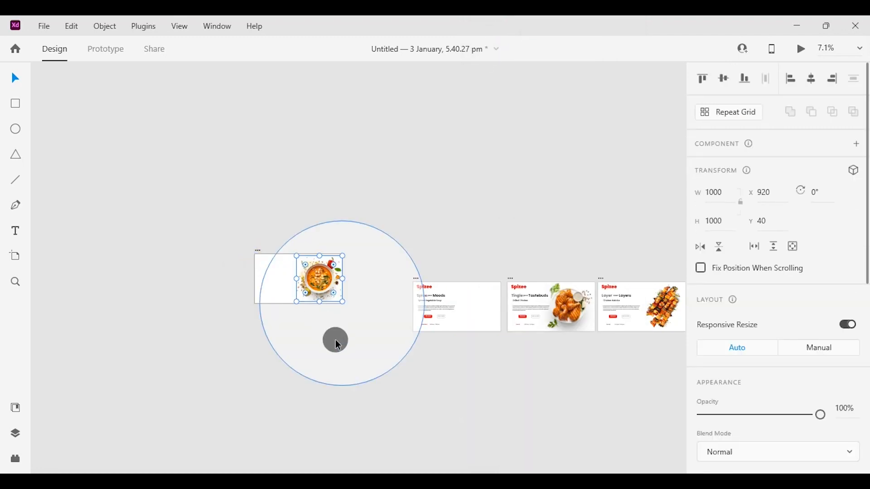
Rotate the circle together with the soup image about 90° counterclockwise
{"action": "left_click", "coordinate": [337, 345]}
{"action": "left_click_drag", "start_coordinate": [425, 388], "coordinate": [417, 227]}
{"action": "left_click", "coordinate": [477, 394]}
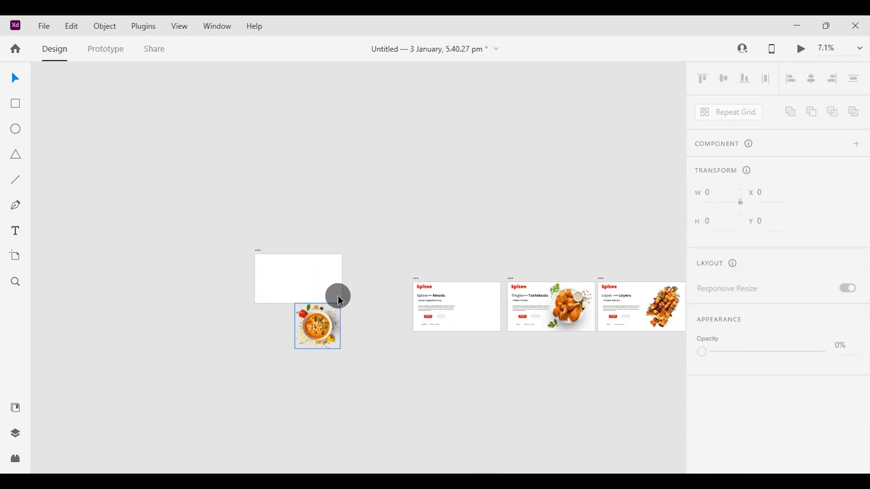
Cut the grilled chicken image from the Tingle your Tastebuds artboard and paste it into the blank artboard
{"action": "left_click", "coordinate": [569, 317]}
{"action": "right_click", "coordinate": [568, 317]}
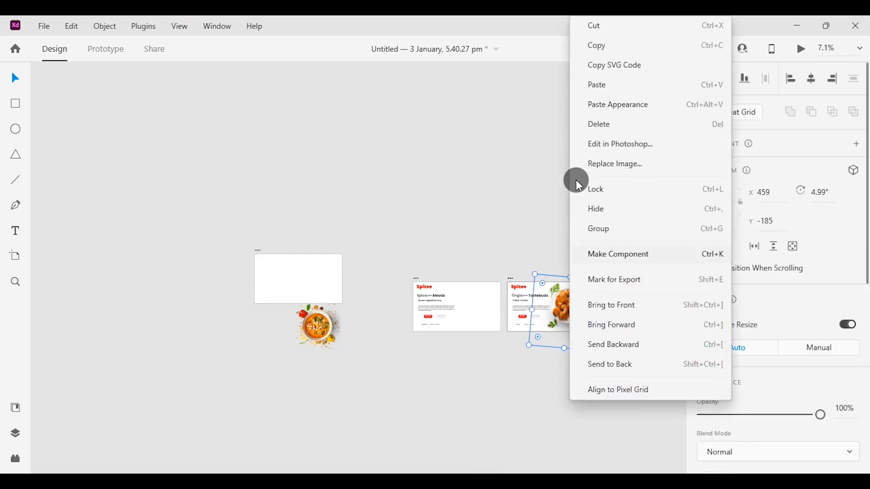
{"action": "left_click", "coordinate": [593, 30]}
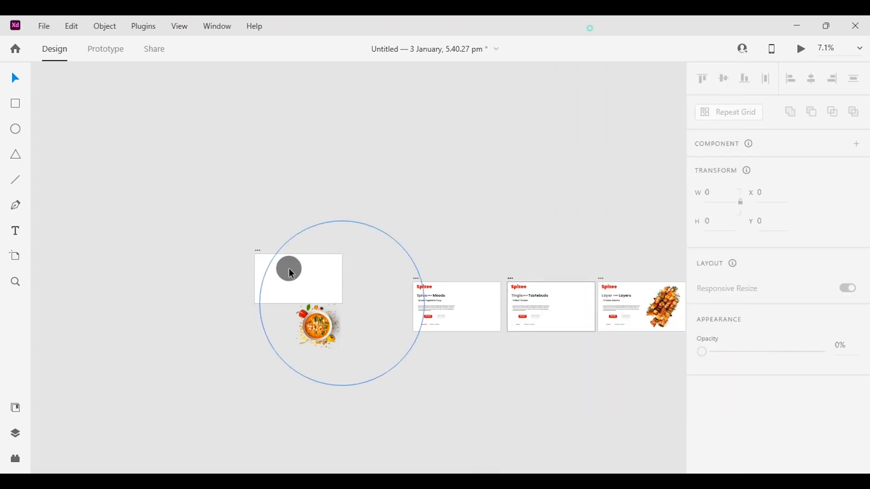
{"action": "left_click", "coordinate": [257, 248]}
{"action": "right_click", "coordinate": [257, 251]}
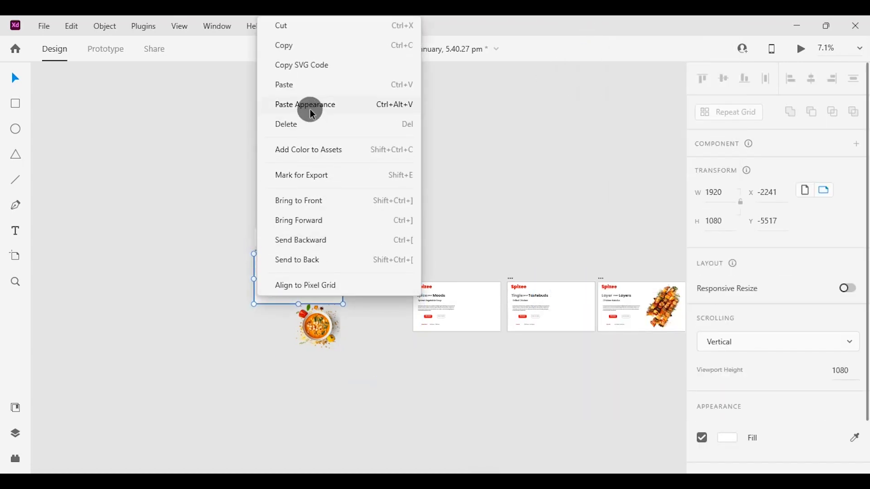
{"action": "left_click", "coordinate": [303, 85]}
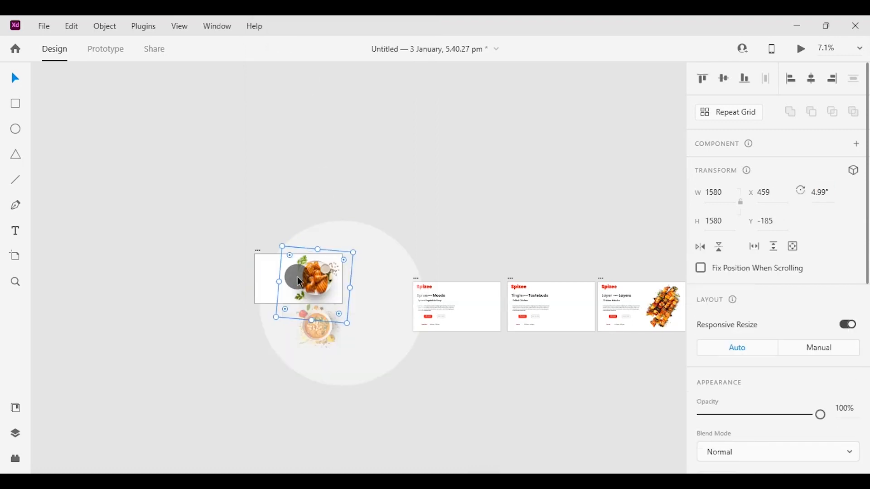
Rotate the soup image, chicken image and circle together about 90° counterclockwise
{"action": "left_click", "coordinate": [316, 347]}
{"action": "left_click", "coordinate": [317, 258], "text": "shift"}
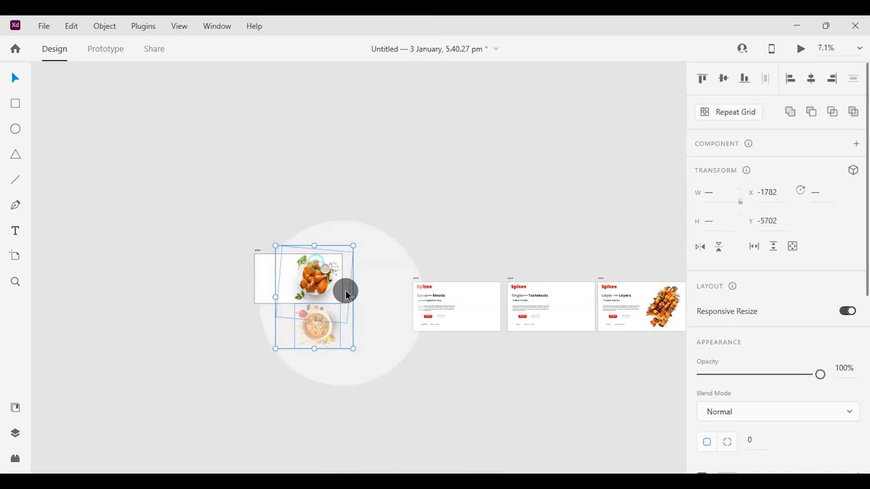
{"action": "left_click", "coordinate": [395, 356], "text": "shift"}
{"action": "left_click_drag", "start_coordinate": [424, 388], "coordinate": [417, 223]}
{"action": "left_click", "coordinate": [519, 400]}
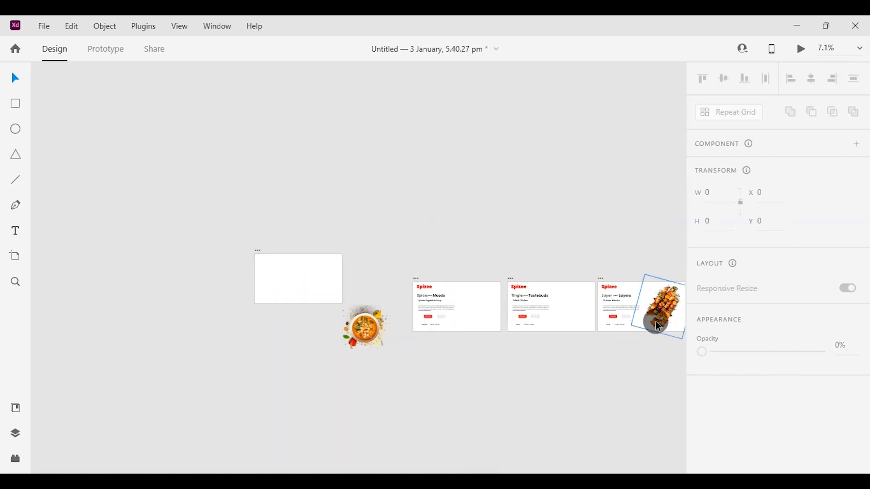
Cut the kebab image from the Layer your Layers artboard and paste it into the blank artboard
{"action": "left_click", "coordinate": [658, 326]}
{"action": "key", "text": "ctrl+x"}
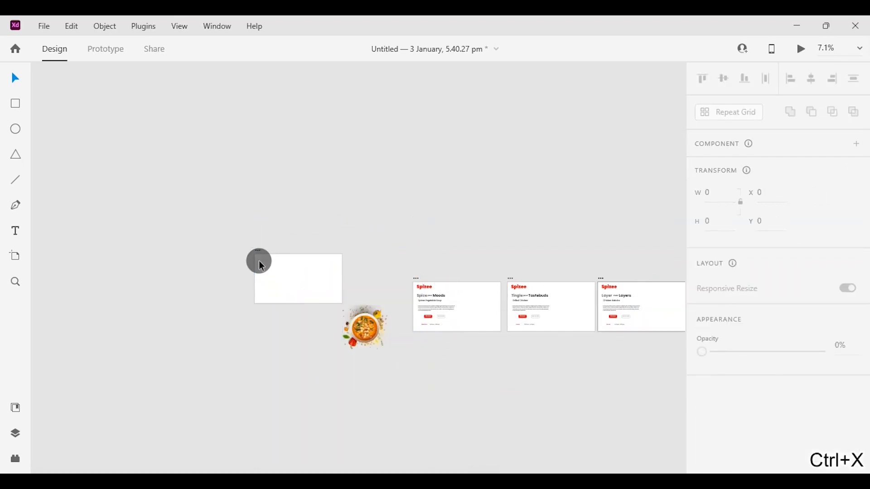
{"action": "left_click", "coordinate": [261, 267]}
{"action": "key", "text": "ctrl+v"}
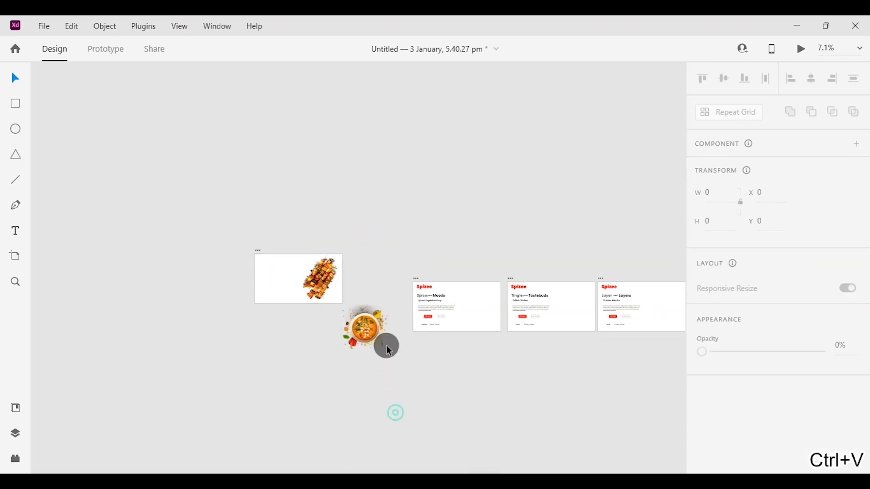
Rotate the circle with the soup, chicken and kebab images about 90° counterclockwise
{"action": "left_click", "coordinate": [366, 338]}
{"action": "left_click", "coordinate": [321, 290], "text": "shift"}
{"action": "left_click", "coordinate": [285, 324], "text": "shift"}
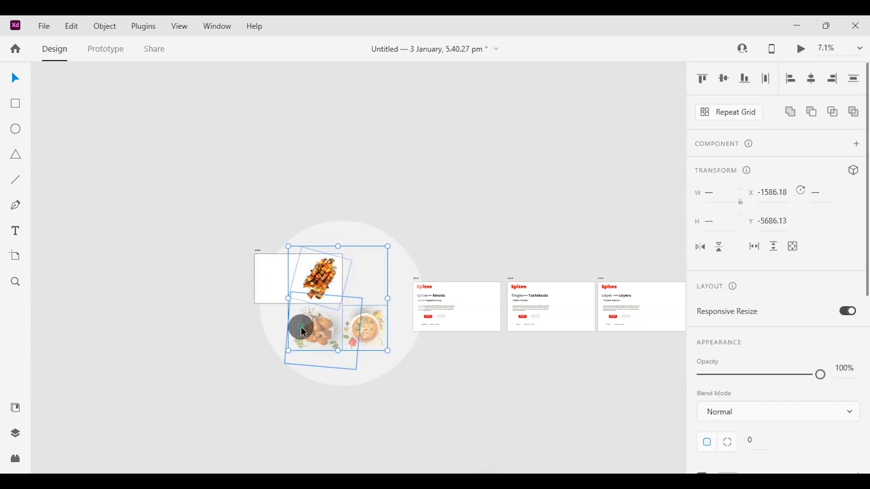
{"action": "left_click", "coordinate": [275, 326], "text": "shift"}
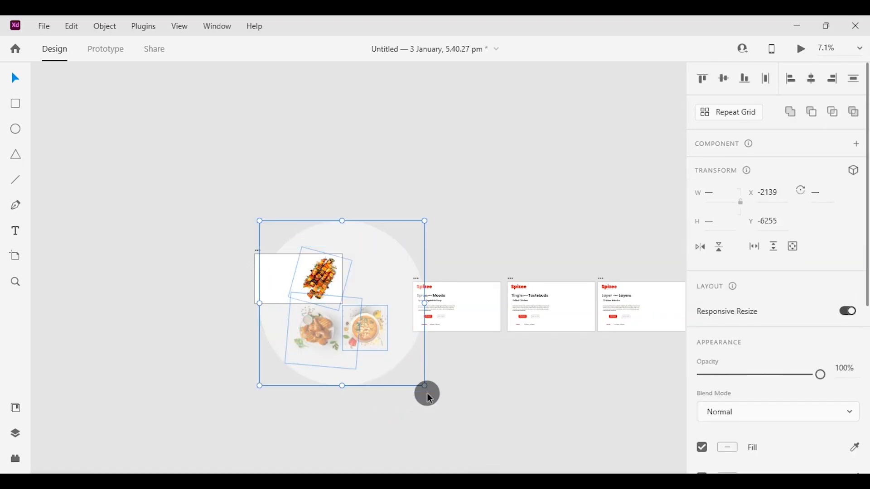
{"action": "left_click_drag", "start_coordinate": [425, 388], "coordinate": [419, 226]}
Cut the Thank You text from the last artboard and paste it into the artboard holding the circle
{"action": "left_click_drag", "start_coordinate": [550, 416], "coordinate": [306, 403]}
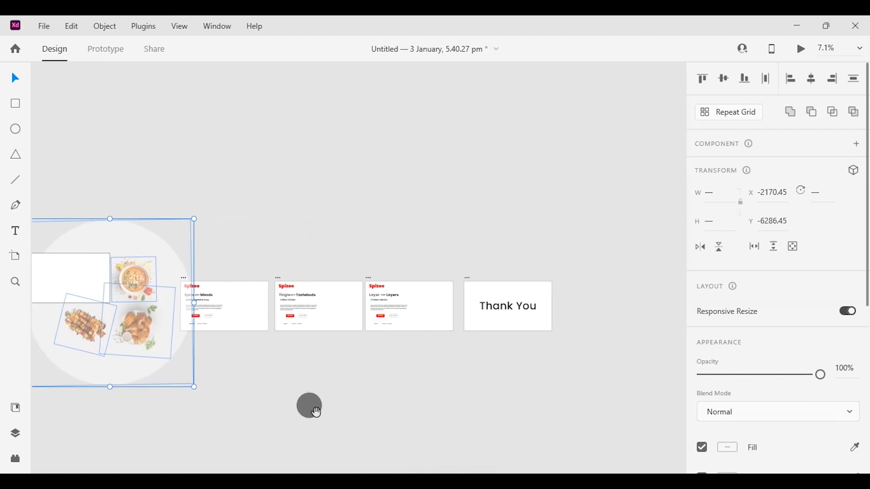
{"action": "left_click", "coordinate": [509, 312]}
{"action": "key", "text": "ctrl+x"}
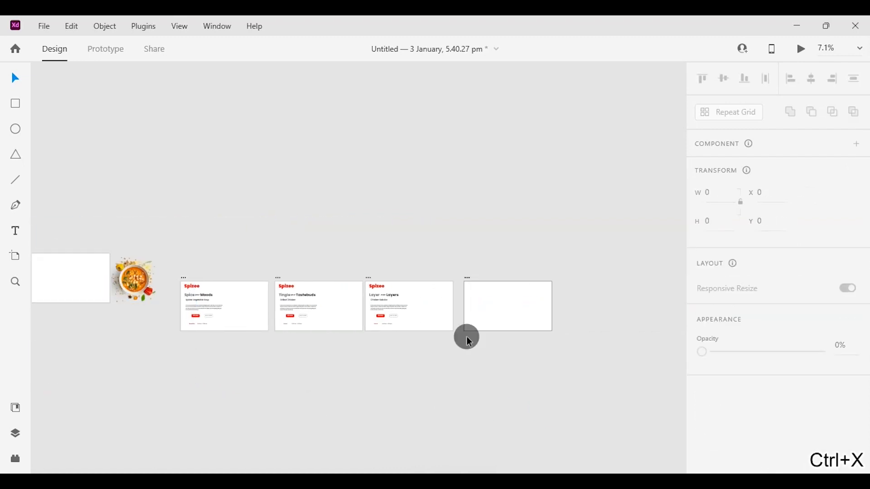
{"action": "scroll", "coordinate": [291, 404], "scroll_direction": "left", "scroll_amount": 10}
{"action": "left_click", "coordinate": [318, 292]}
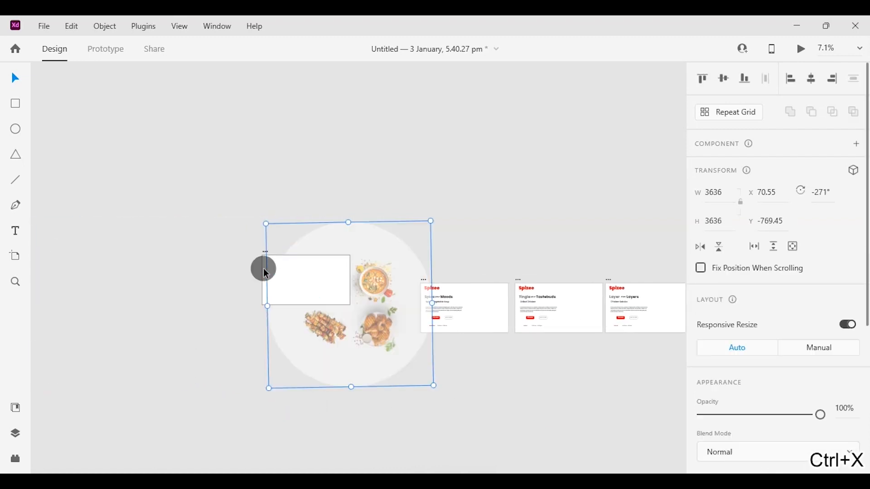
{"action": "key", "text": "ctrl+x"}
{"action": "left_click", "coordinate": [262, 268]}
{"action": "key", "text": "ctrl+v"}
{"action": "left_click", "coordinate": [277, 390]}
{"action": "left_click", "coordinate": [300, 286]}
{"action": "left_click", "coordinate": [300, 285]}
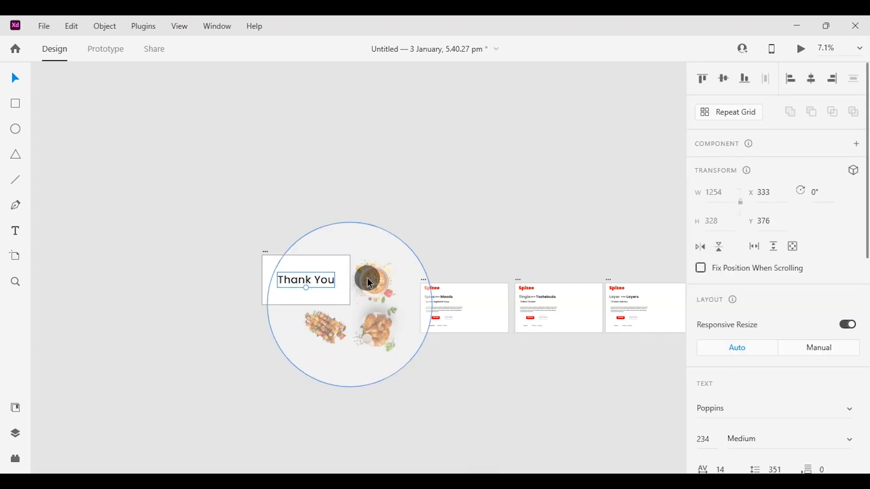
{"action": "left_click", "coordinate": [425, 398]}
Group the three food images, the Thank You text and the circle
{"action": "left_click", "coordinate": [379, 300]}
{"action": "left_click", "coordinate": [307, 287], "text": "shift"}
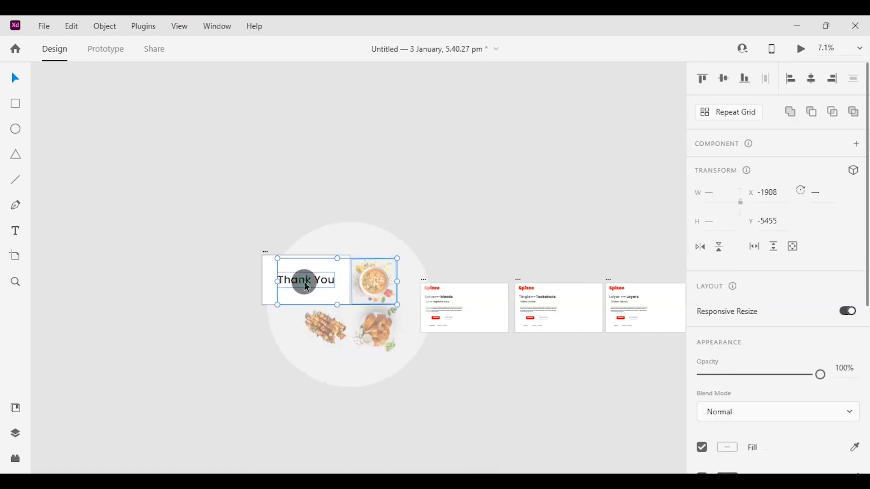
{"action": "left_click", "coordinate": [349, 243], "text": "shift"}
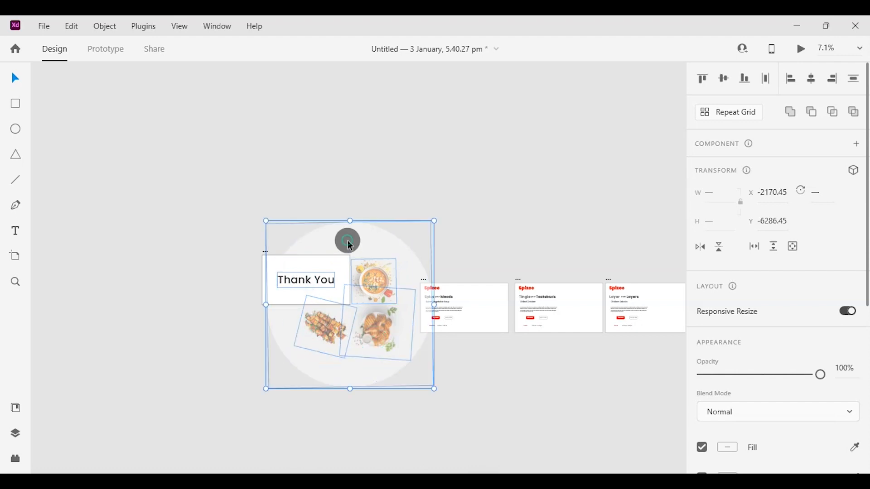
{"action": "right_click", "coordinate": [350, 245]}
{"action": "left_click", "coordinate": [394, 191]}
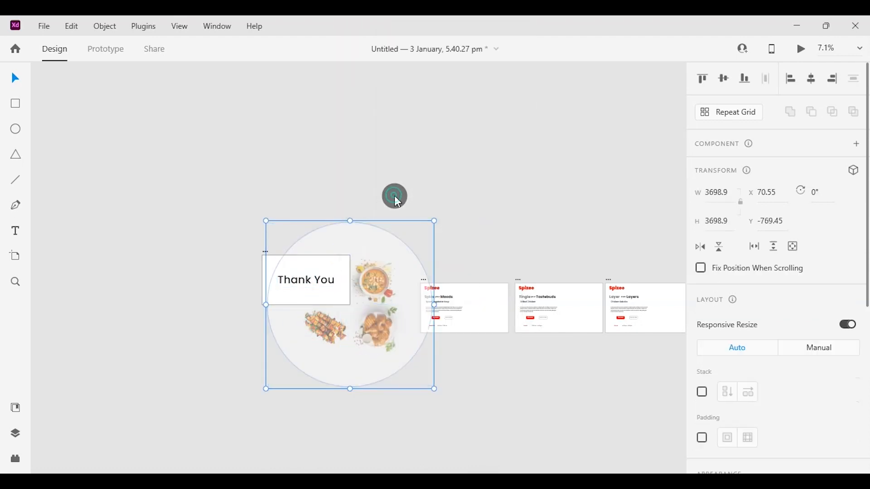
Hide the Thank You text layer inside Group 3
{"action": "double_click", "coordinate": [318, 286]}
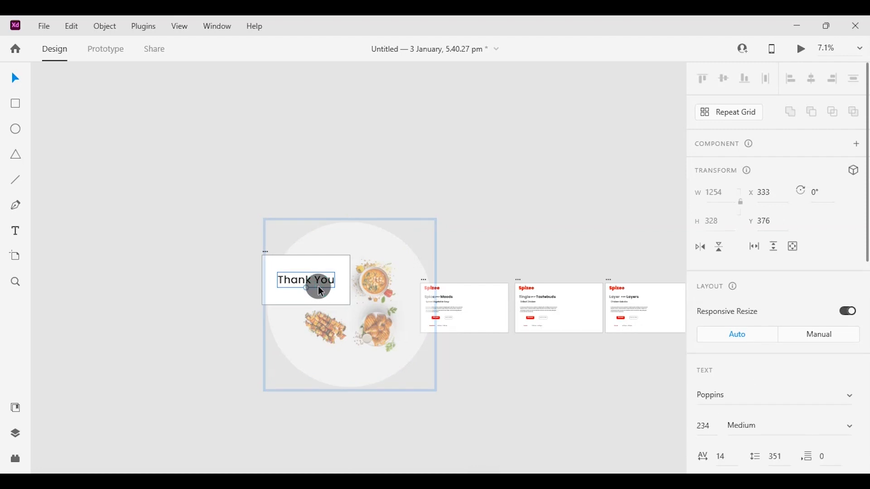
{"action": "left_click", "coordinate": [25, 431]}
{"action": "left_click", "coordinate": [111, 163]}
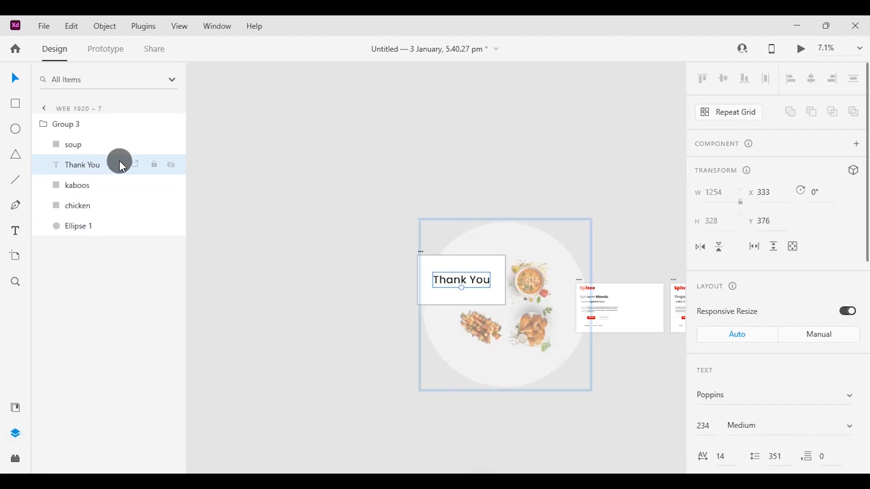
{"action": "left_click", "coordinate": [236, 273]}
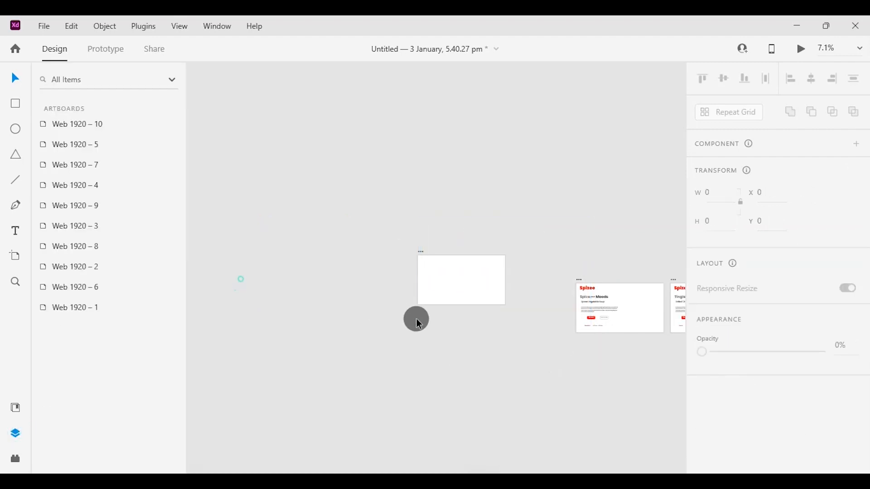
Copy Group 3 with the circle and food images and paste it into artboard Web 1920 – 6
{"action": "left_click", "coordinate": [466, 292]}
{"action": "key", "text": "ctrl+c"}
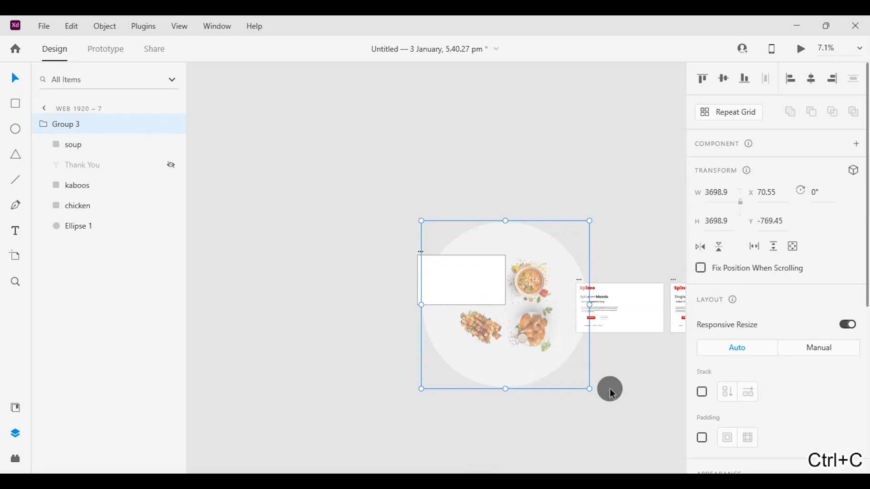
{"action": "key", "text": "Delete"}
{"action": "left_click_drag", "start_coordinate": [615, 390], "coordinate": [463, 381]}
{"action": "left_click", "coordinate": [480, 305]}
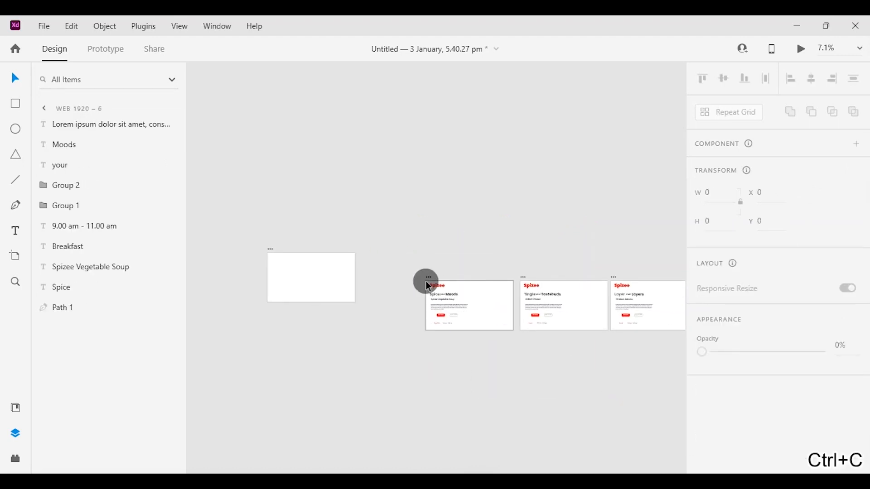
{"action": "left_click", "coordinate": [427, 277]}
{"action": "scroll", "coordinate": [447, 400], "scroll_direction": "up", "scroll_amount": 5}
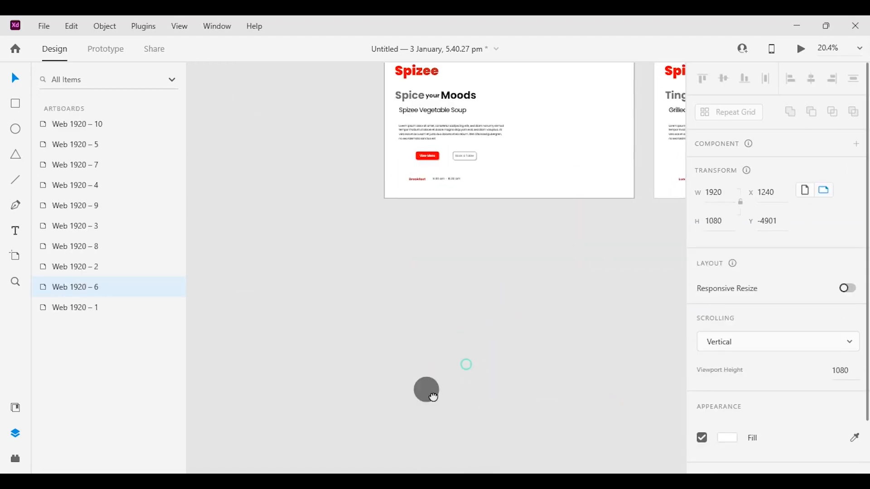
{"action": "scroll", "coordinate": [460, 359], "scroll_direction": "down", "scroll_amount": 2}
{"action": "left_click", "coordinate": [398, 281]}
{"action": "right_click", "coordinate": [399, 281]}
{"action": "left_click", "coordinate": [412, 292]}
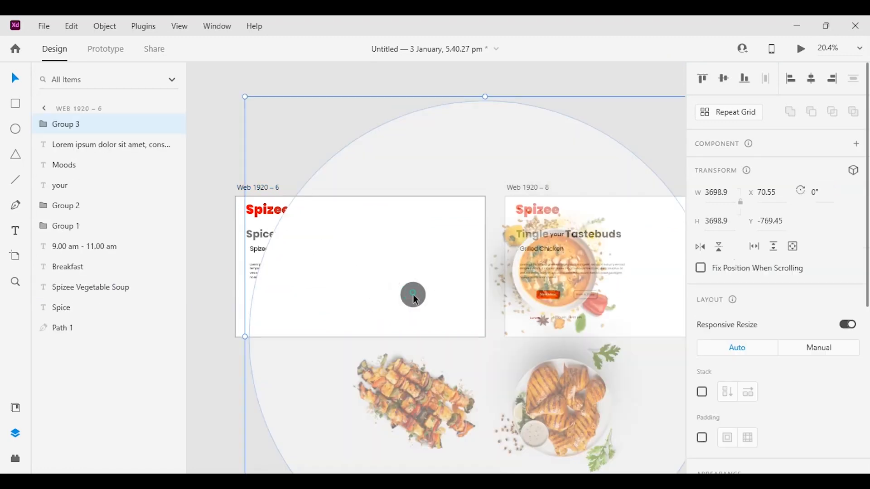
Rotate the pasted group to -90° so the soup image sits on artboard Web 1920 – 6
{"action": "scroll", "coordinate": [444, 338], "scroll_direction": "down", "scroll_amount": 2}
{"action": "scroll", "coordinate": [453, 344], "scroll_direction": "down", "scroll_amount": 2}
{"action": "left_click", "coordinate": [512, 389]}
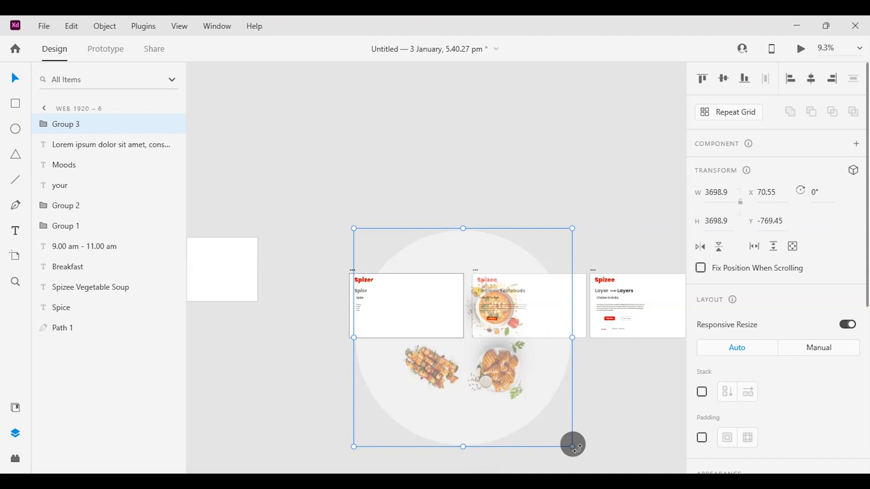
{"action": "left_click_drag", "start_coordinate": [576, 448], "coordinate": [536, 271]}
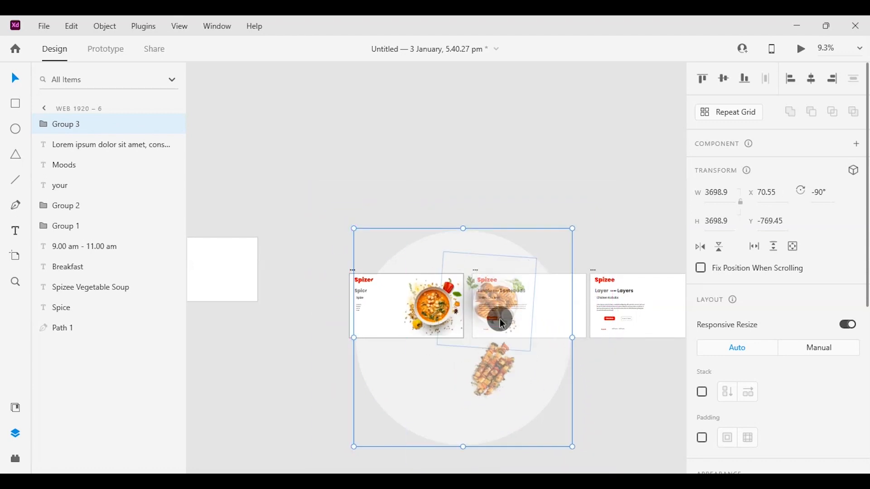
Send the rotated group to the back of artboard Web 1920 – 6
{"action": "right_click", "coordinate": [427, 369]}
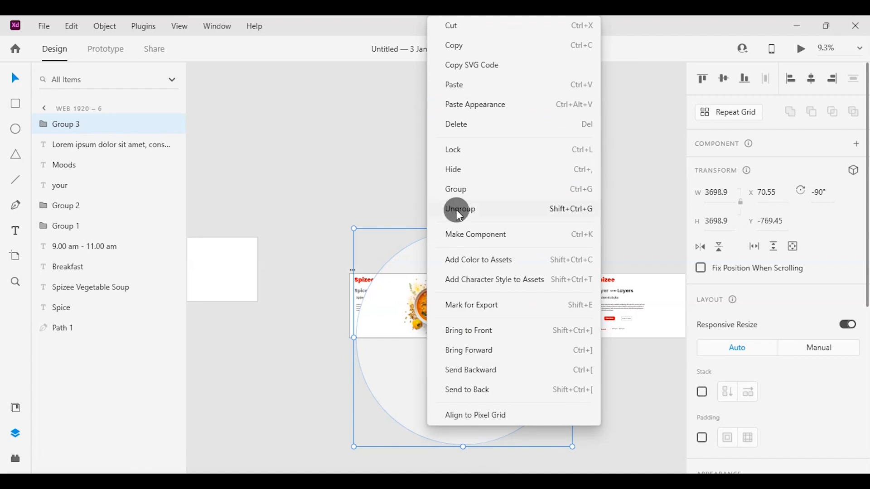
{"action": "left_click", "coordinate": [472, 390]}
{"action": "left_click", "coordinate": [592, 416]}
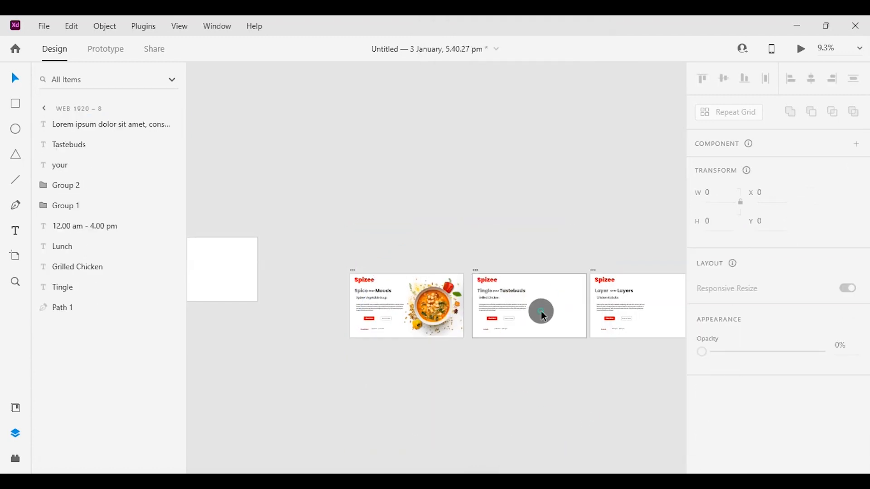
Copy the rotated food group from artboard Web 1920 – 6 and paste it into artboard Web 1920 – 8
{"action": "right_click", "coordinate": [417, 306]}
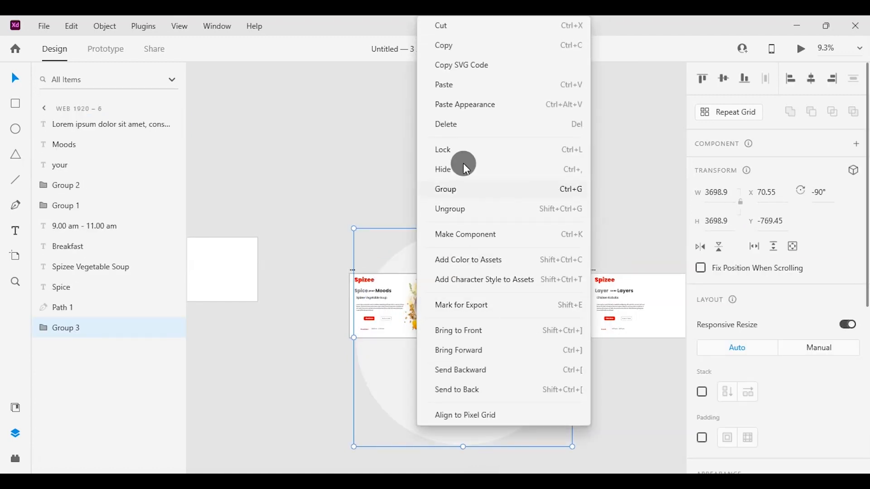
{"action": "left_click", "coordinate": [439, 45]}
{"action": "left_click", "coordinate": [494, 280]}
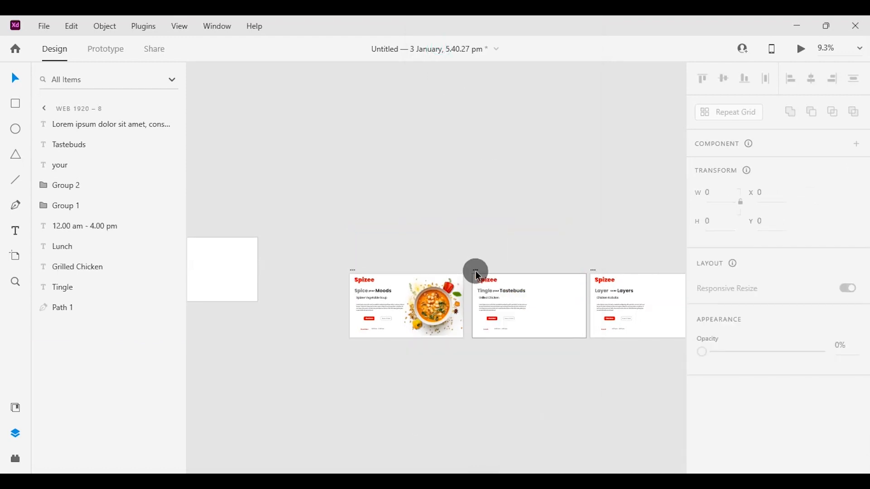
{"action": "left_click", "coordinate": [476, 270]}
{"action": "key", "text": "ctrl+v"}
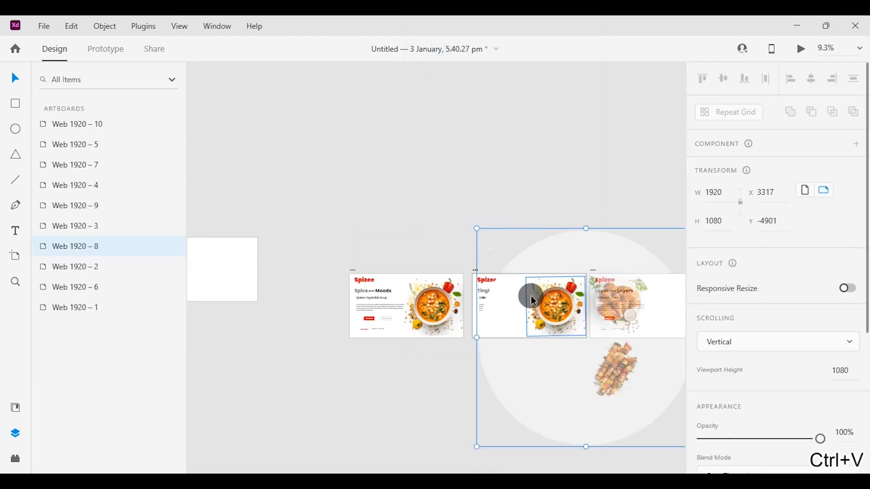
Rotate the pasted group on Web 1920 – 8 to -180° and send it to the back of the artboard
{"action": "scroll", "coordinate": [542, 397], "scroll_direction": "right", "scroll_amount": 5}
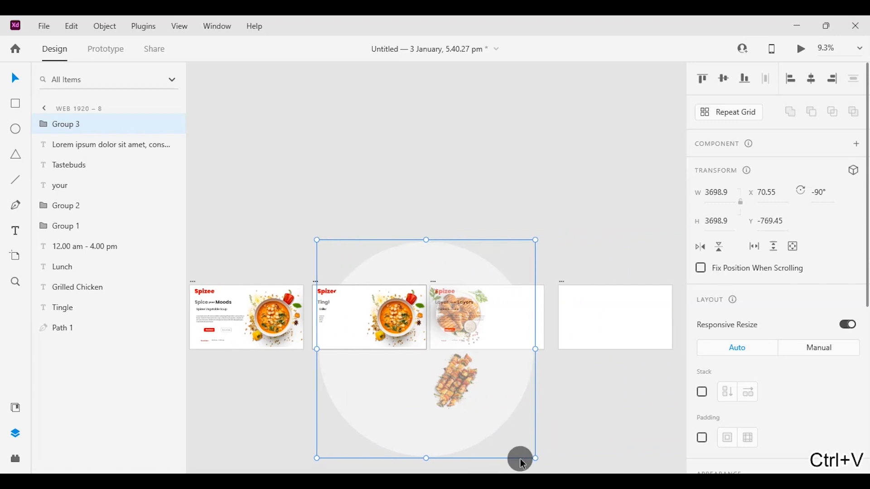
{"action": "left_click_drag", "start_coordinate": [537, 459], "coordinate": [477, 305]}
{"action": "right_click", "coordinate": [466, 398]}
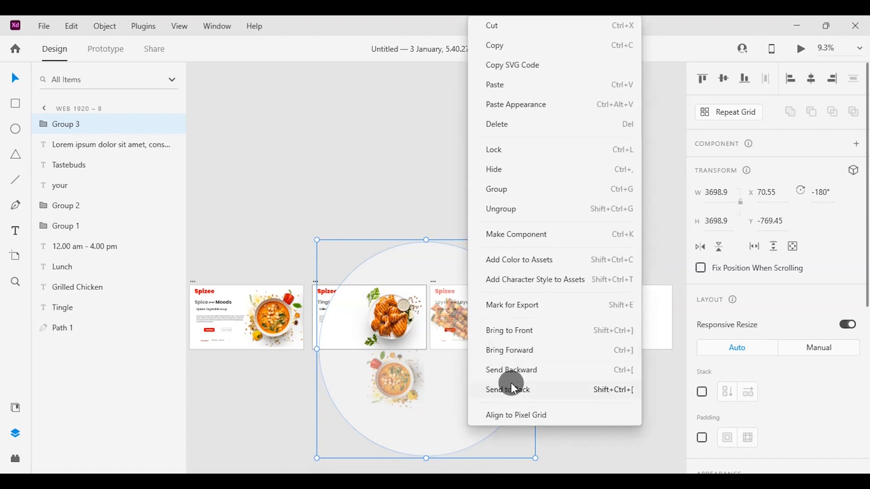
{"action": "left_click", "coordinate": [514, 390]}
{"action": "left_click", "coordinate": [567, 406]}
Copy the food group from artboard Web 1920 – 8 and paste it into artboard Web 1920 – 9
{"action": "left_click", "coordinate": [399, 333]}
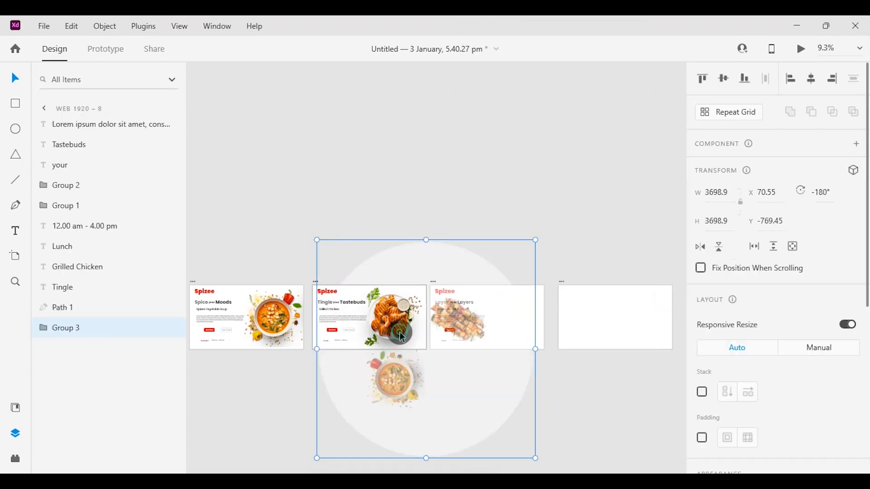
{"action": "right_click", "coordinate": [400, 333]}
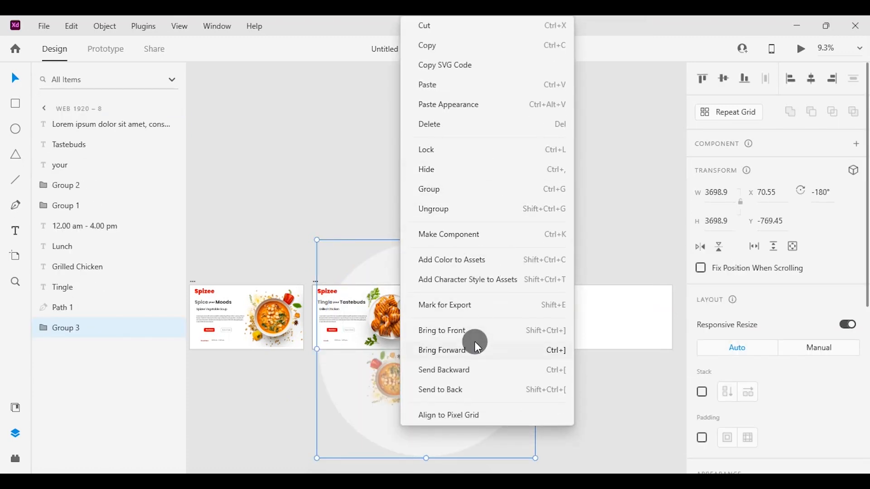
{"action": "left_click", "coordinate": [436, 45]}
{"action": "left_click", "coordinate": [544, 315]}
{"action": "right_click", "coordinate": [544, 315]}
{"action": "left_click", "coordinate": [517, 313]}
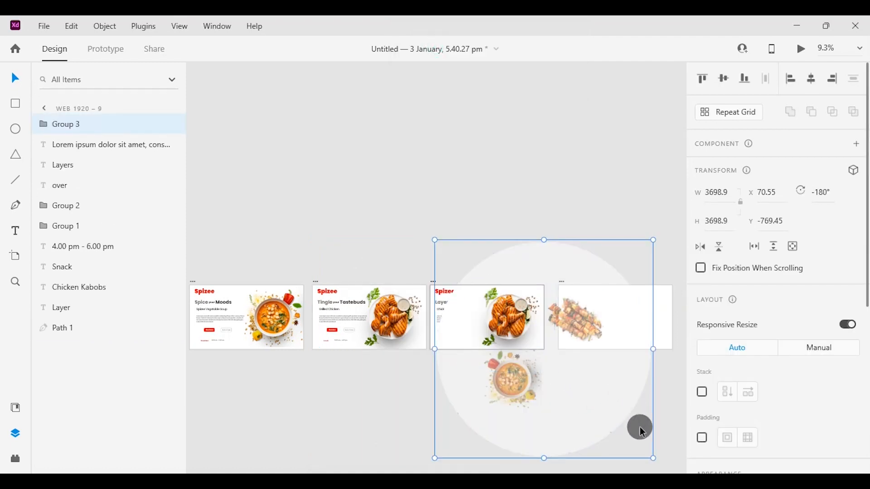
Rotate the pasted group on Web 1920 – 9 to -270° and send it behind the slide's text
{"action": "left_click_drag", "start_coordinate": [656, 461], "coordinate": [582, 315]}
{"action": "right_click", "coordinate": [585, 338]}
{"action": "left_click", "coordinate": [637, 396]}
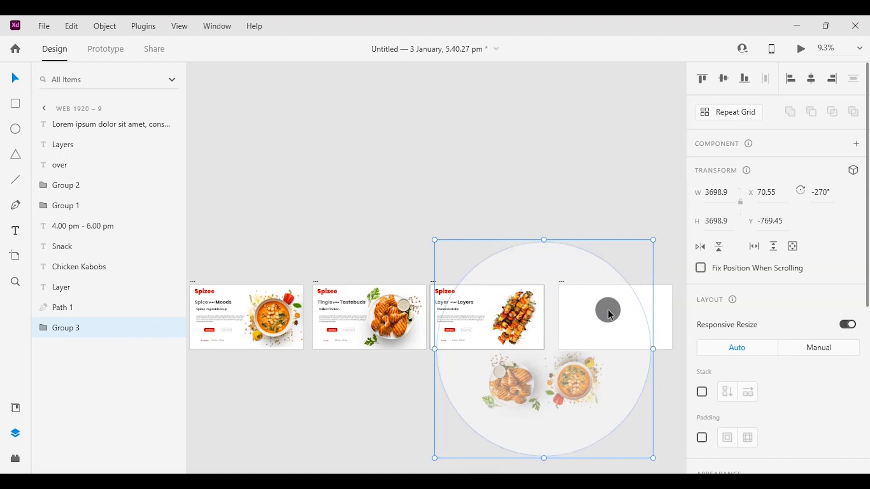
Unhide the Thank You text layer inside Group 3 on artboard Web 1920 – 9
{"action": "double_click", "coordinate": [561, 308]}
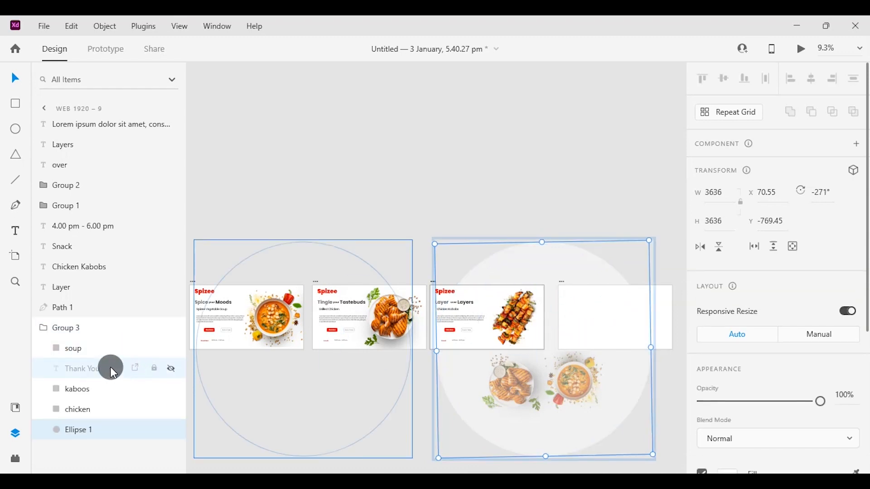
{"action": "left_click", "coordinate": [178, 373]}
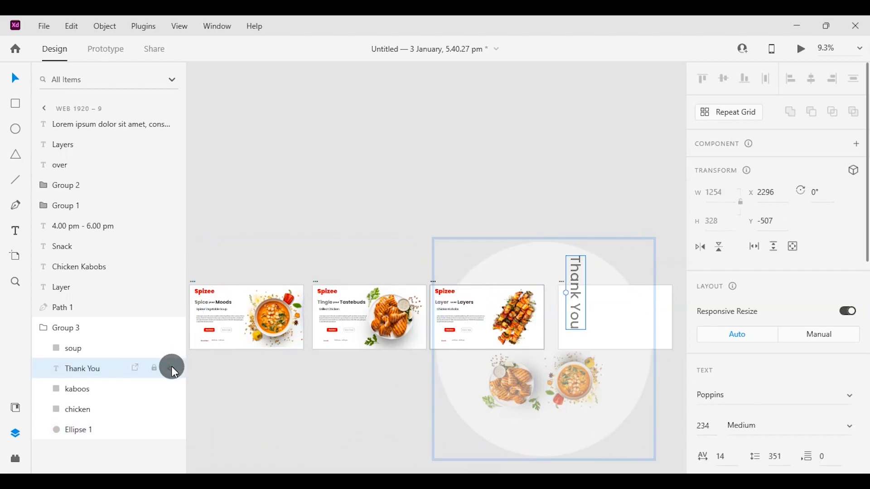
{"action": "left_click", "coordinate": [492, 191]}
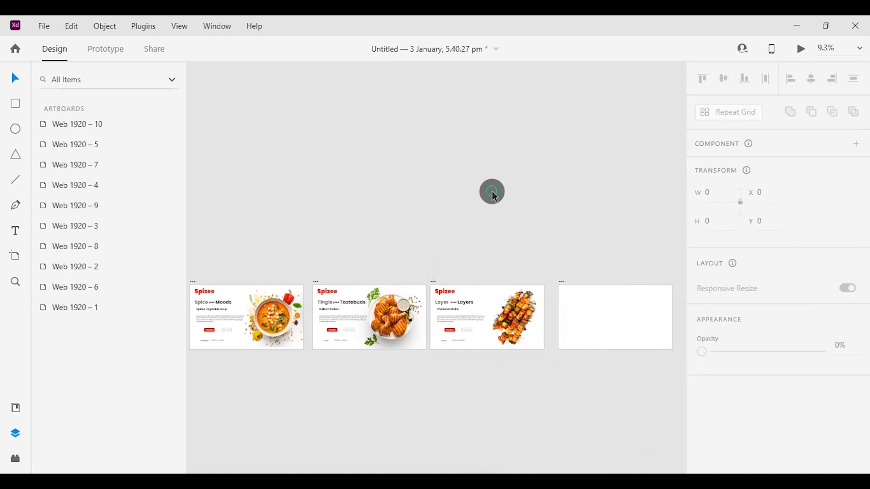
Copy Group 3 from artboard Web 1920 – 9 and paste it into the empty artboard Web 1920 – 10
{"action": "right_click", "coordinate": [497, 318]}
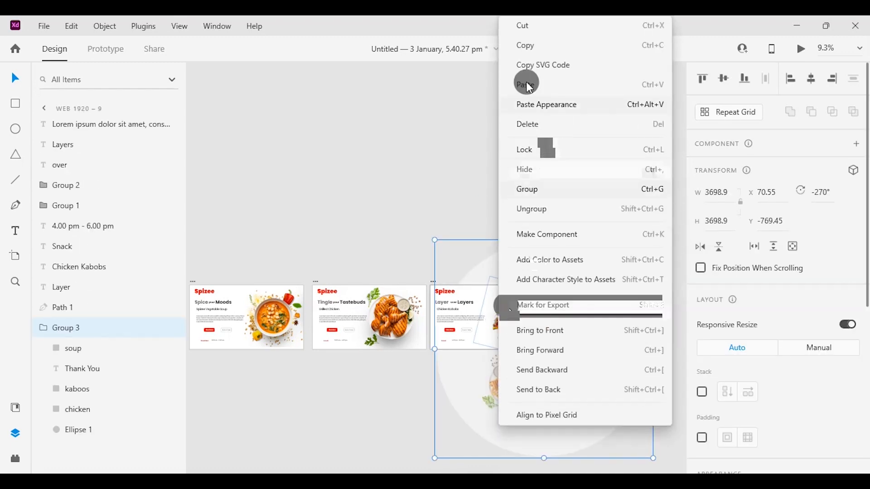
{"action": "left_click", "coordinate": [453, 174]}
{"action": "key", "text": "Delete"}
{"action": "right_click", "coordinate": [612, 318]}
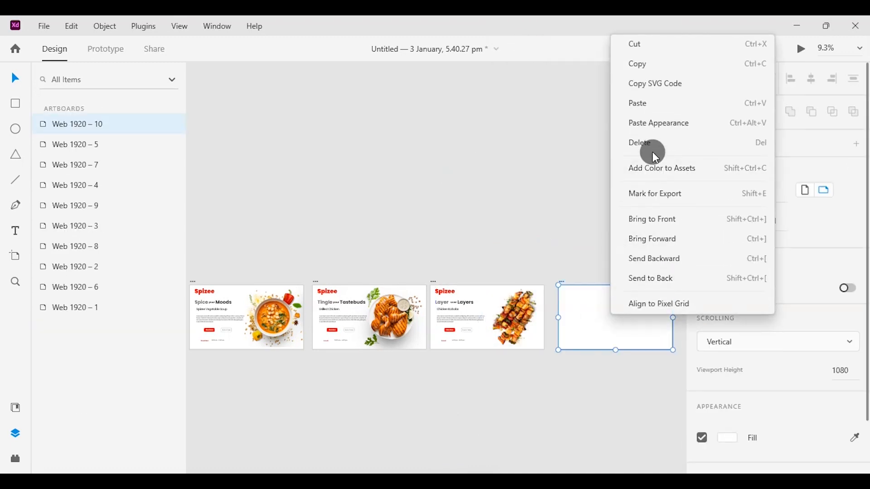
{"action": "left_click", "coordinate": [645, 107]}
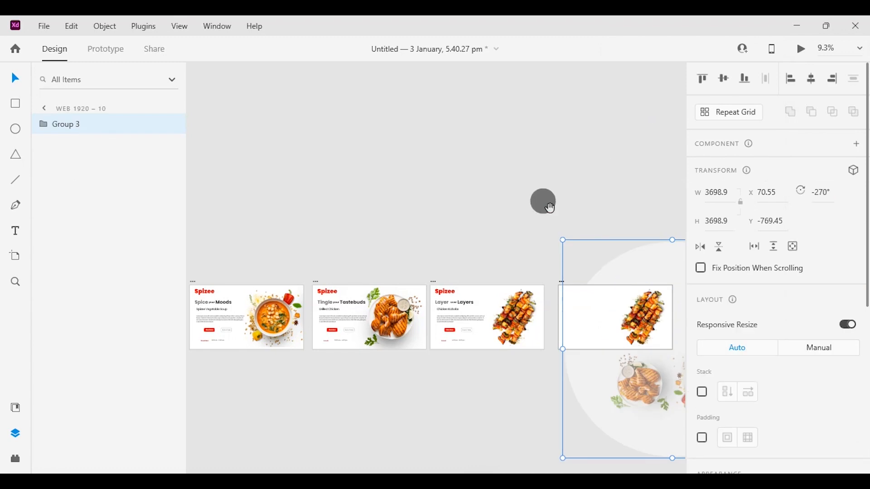
Rotate the pasted group to -360° so the Thank You text sits upright on artboard Web 1920 – 10
{"action": "left_click_drag", "start_coordinate": [548, 208], "coordinate": [315, 200]}
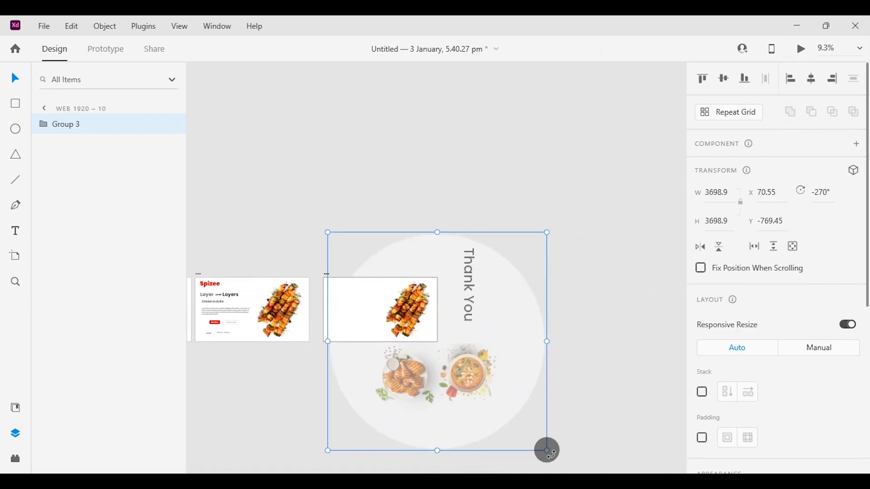
{"action": "left_click_drag", "start_coordinate": [549, 453], "coordinate": [510, 267]}
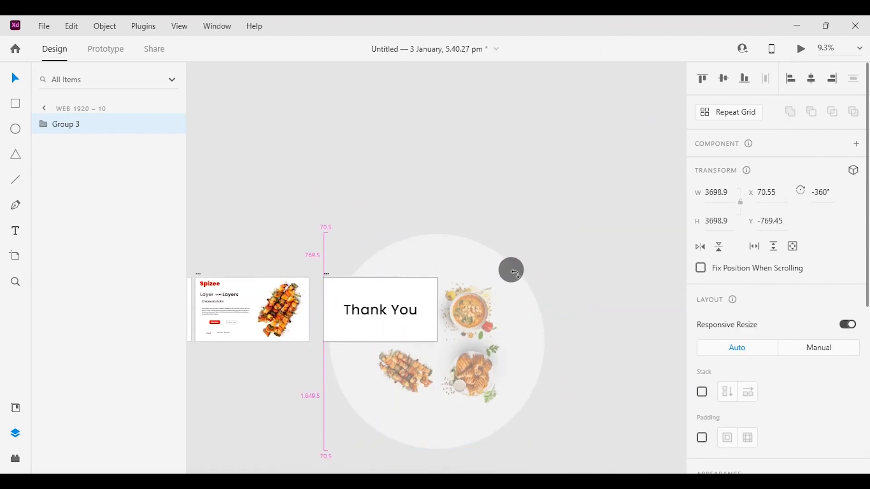
{"action": "left_click", "coordinate": [616, 346]}
Switch to prototyping and link the blank artboard Web 1920 – 7 to artboard Web 1920 – 6
{"action": "left_click_drag", "start_coordinate": [314, 403], "coordinate": [577, 392]}
{"action": "left_click_drag", "start_coordinate": [388, 398], "coordinate": [491, 398]}
{"action": "left_click_drag", "start_coordinate": [277, 377], "coordinate": [411, 395]}
{"action": "left_click_drag", "start_coordinate": [250, 255], "coordinate": [308, 290]}
{"action": "left_click", "coordinate": [107, 49]}
{"action": "left_click_drag", "start_coordinate": [422, 314], "coordinate": [455, 330]}
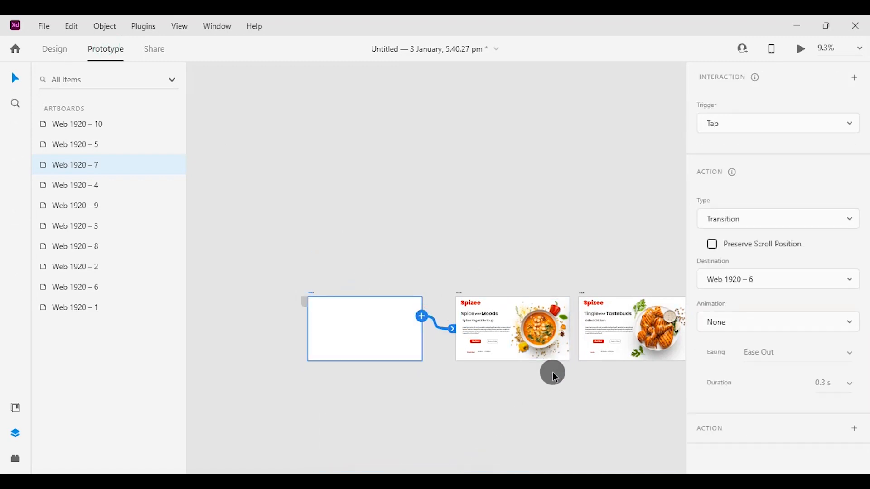
Link Web 1920 – 6 to Web 1920 – 8 with a Time trigger, 0 s delay, and an Auto-Animate action lasting 3 s
{"action": "left_click", "coordinate": [459, 293]}
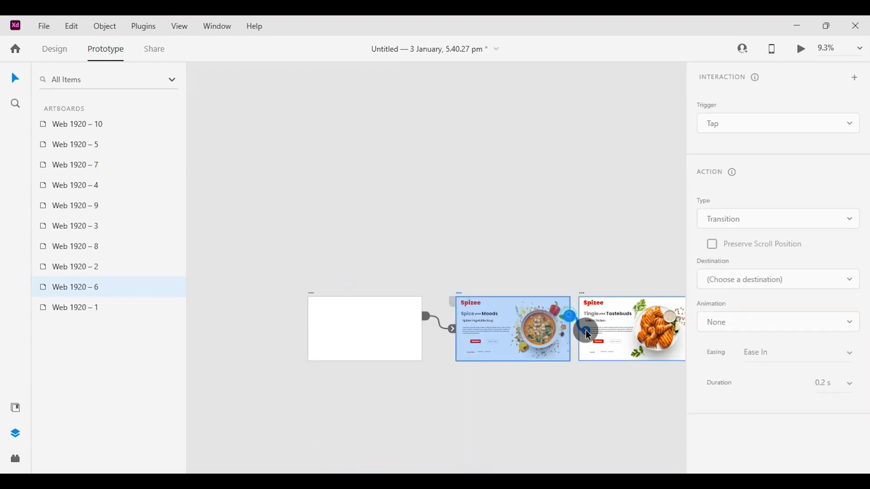
{"action": "left_click_drag", "start_coordinate": [587, 334], "coordinate": [586, 362]}
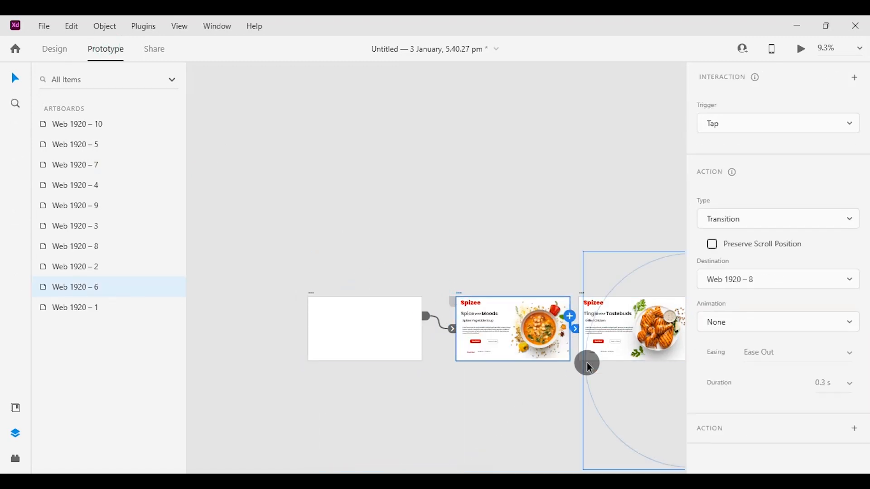
{"action": "left_click", "coordinate": [738, 136]}
{"action": "left_click", "coordinate": [739, 186]}
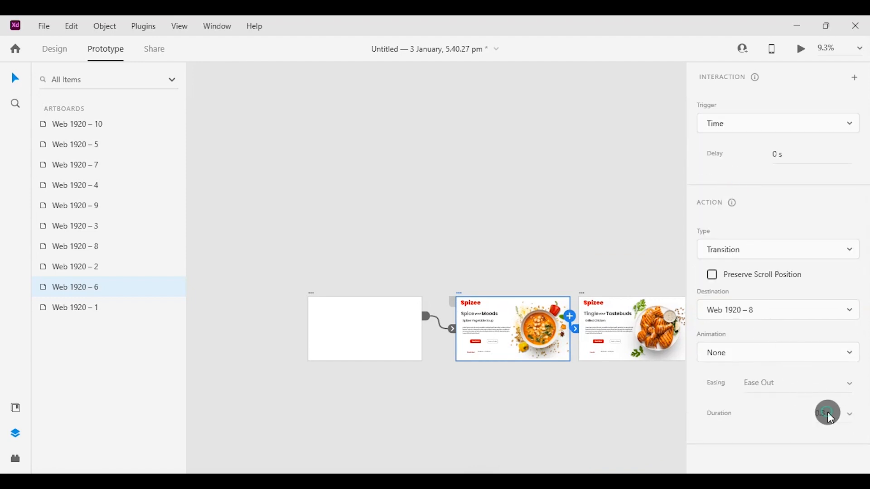
{"action": "left_click", "coordinate": [763, 259]}
{"action": "left_click", "coordinate": [732, 249]}
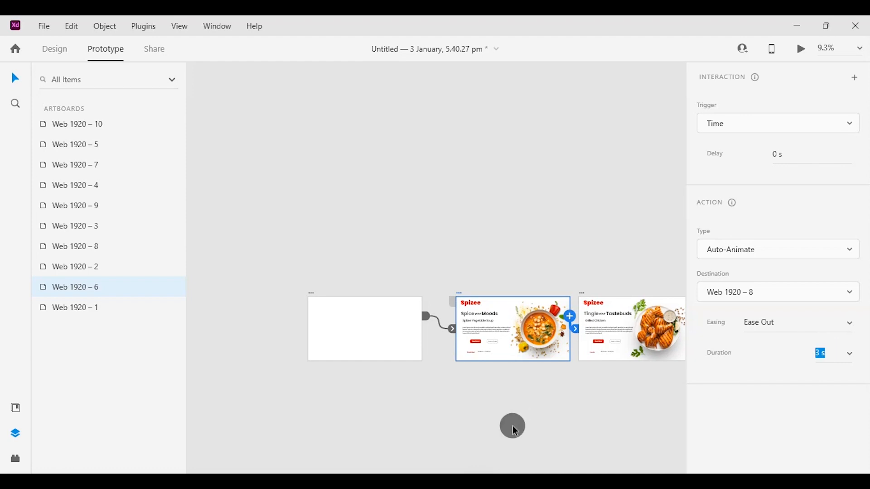
Link artboard Web 1920 – 8 to Web 1920 – 9 with a Time-triggered Auto-Animate action lasting 3 s
{"action": "left_click_drag", "start_coordinate": [512, 425], "coordinate": [254, 419]}
{"action": "left_click_drag", "start_coordinate": [326, 292], "coordinate": [786, 232]}
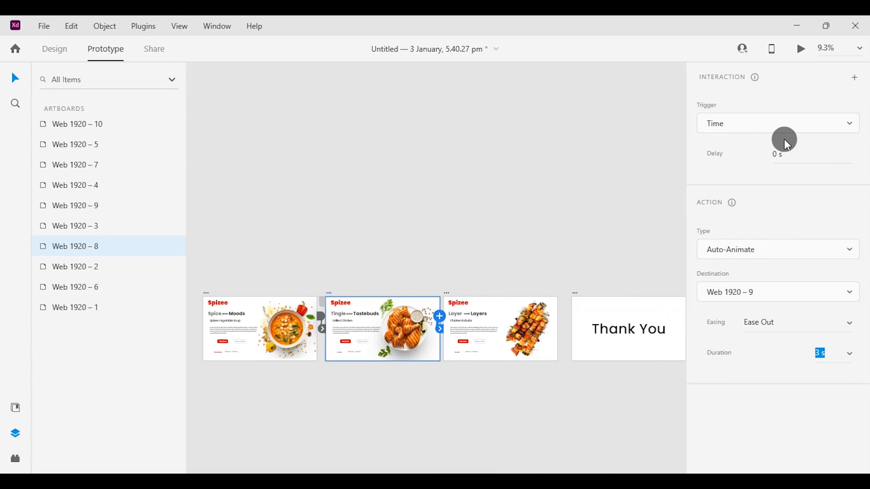
{"action": "left_click", "coordinate": [573, 401]}
Link artboard Web 1920 – 9 to the Thank You artboard, Web 1920 – 10
{"action": "left_click", "coordinate": [477, 301]}
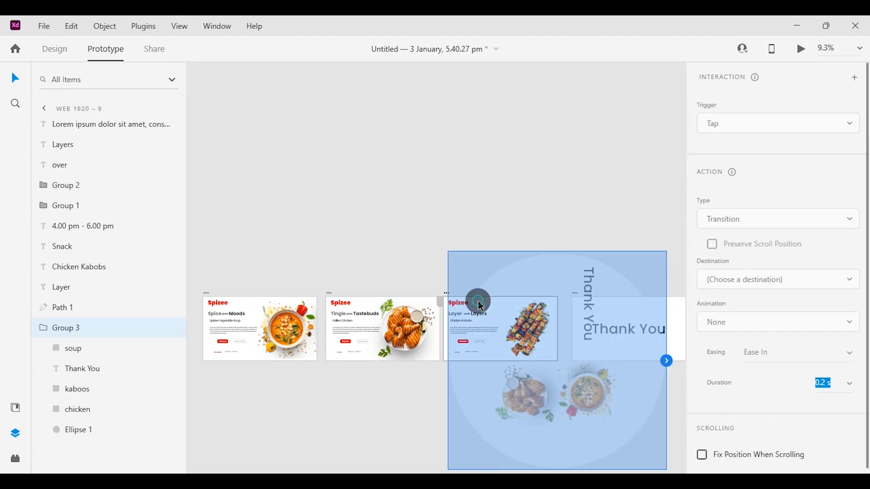
{"action": "left_click", "coordinate": [446, 290]}
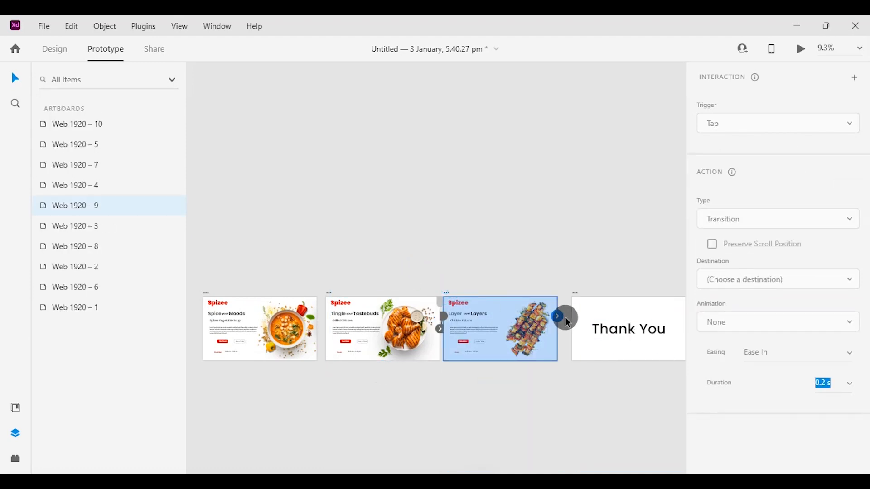
{"action": "left_click_drag", "start_coordinate": [578, 336], "coordinate": [580, 335]}
{"action": "left_click", "coordinate": [435, 402]}
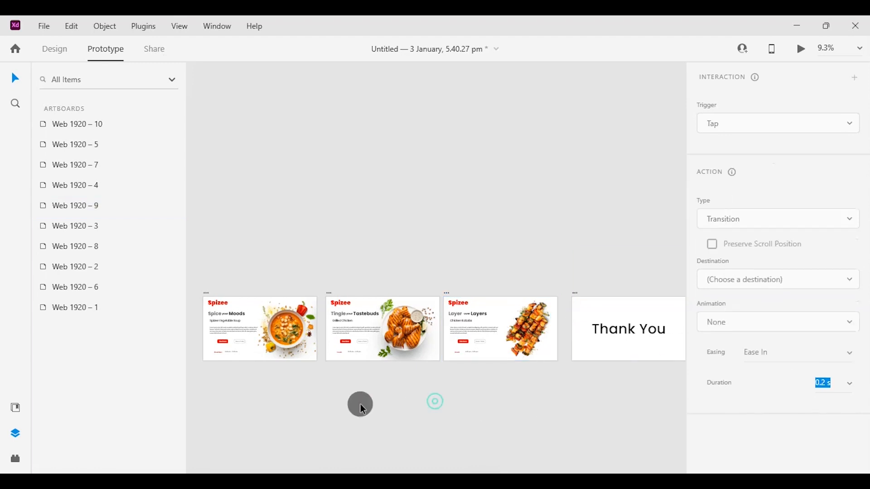
Change the action type of the link from Web 1920 – 7 to Web 1920 – 6 to Auto-Animate
{"action": "scroll", "coordinate": [363, 398], "scroll_direction": "left", "scroll_amount": 3}
{"action": "scroll", "coordinate": [272, 408], "scroll_direction": "left", "scroll_amount": 3}
{"action": "left_click", "coordinate": [257, 326]}
{"action": "left_click", "coordinate": [210, 305]}
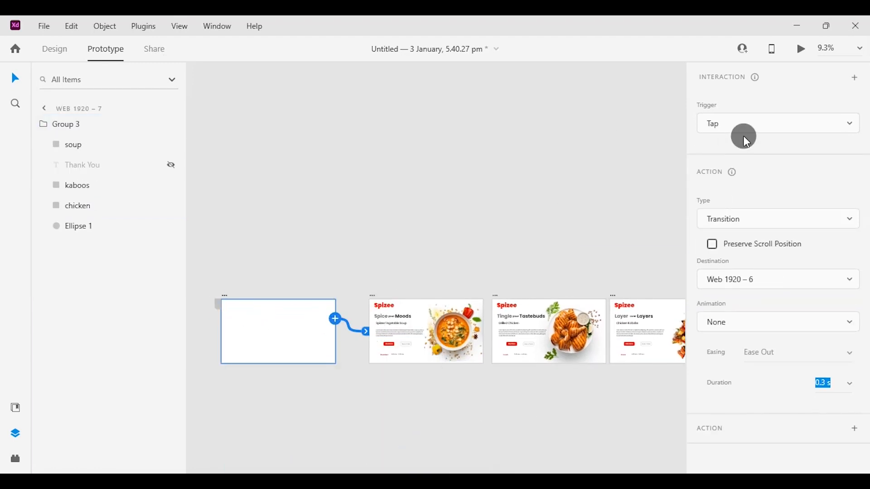
{"action": "left_click", "coordinate": [755, 228]}
{"action": "left_click", "coordinate": [752, 222]}
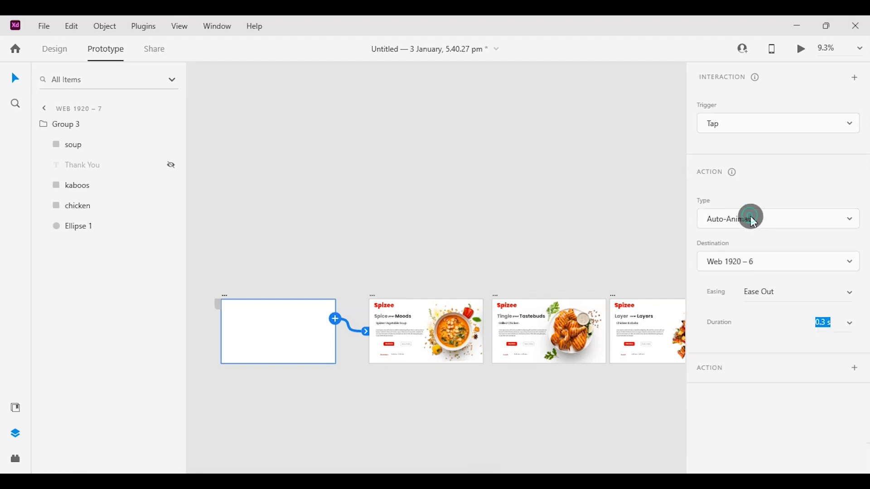
{"action": "left_click", "coordinate": [416, 230]}
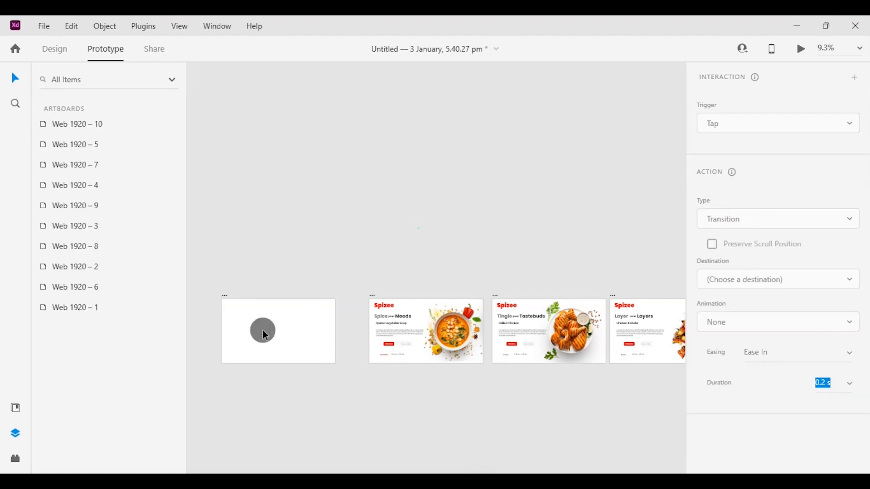
Preview the prototype maximized, play through the slides to the Thank You screen, and close the preview
{"action": "left_click", "coordinate": [804, 56]}
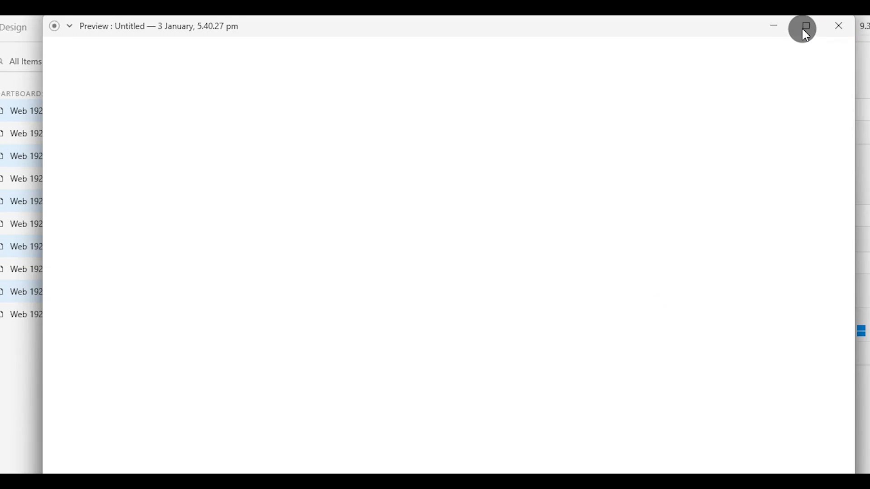
{"action": "left_click", "coordinate": [798, 27]}
{"action": "left_click", "coordinate": [565, 150]}
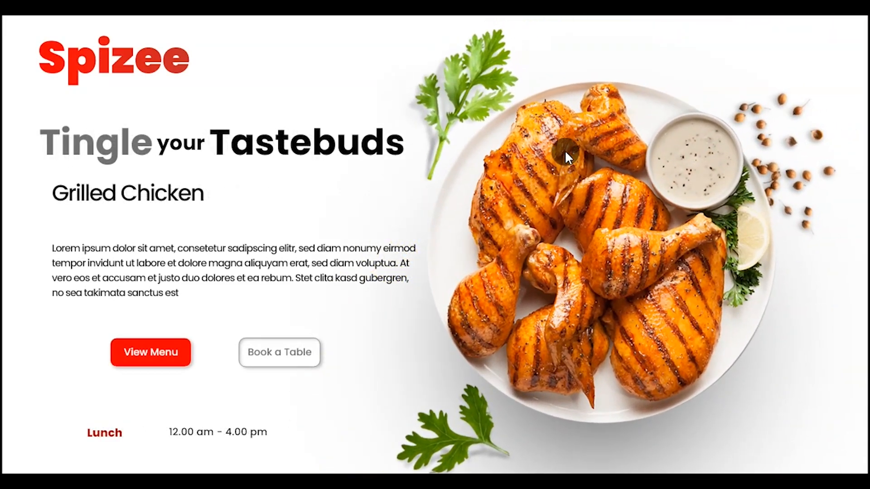
{"action": "left_click", "coordinate": [564, 150]}
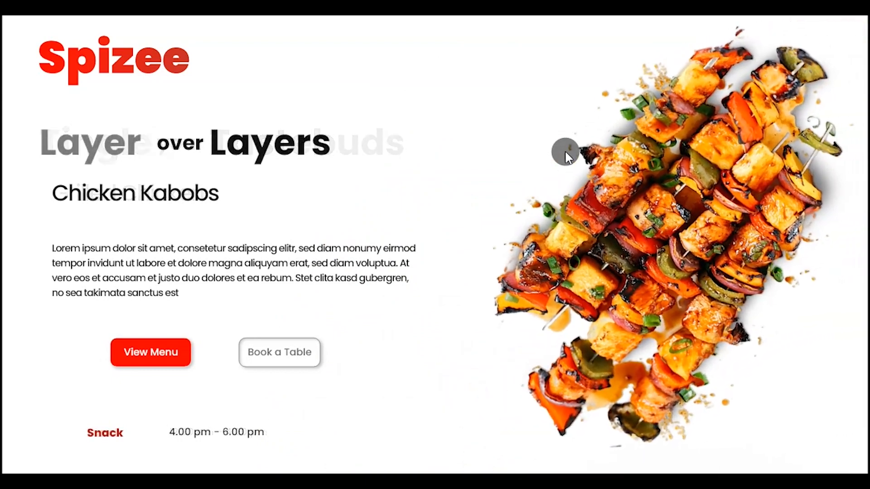
{"action": "left_click", "coordinate": [565, 150]}
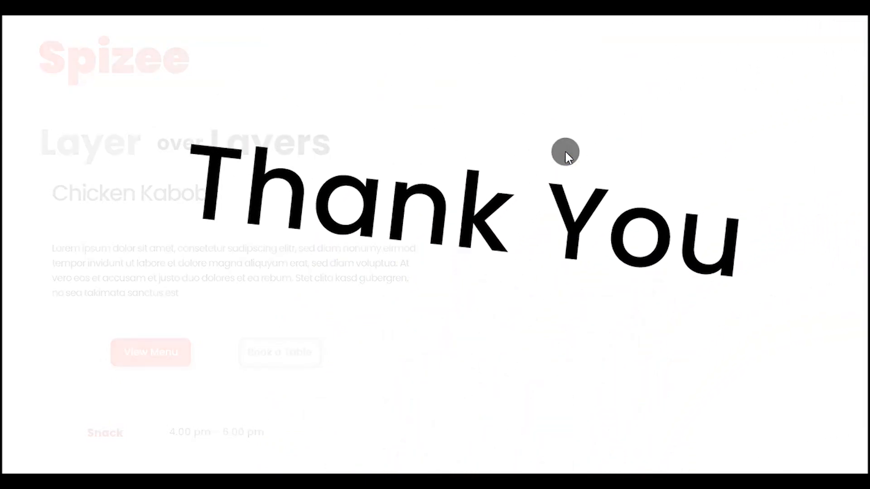
{"action": "left_click", "coordinate": [848, 27]}
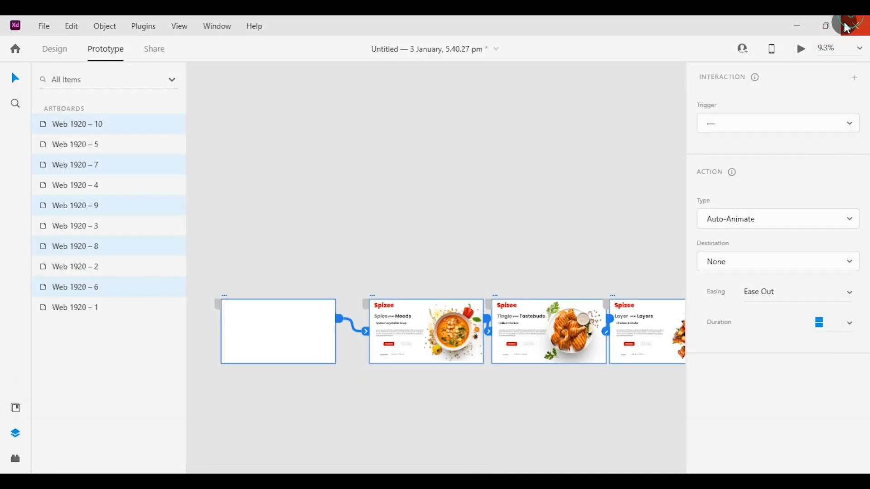
{"action": "left_click", "coordinate": [301, 321]}
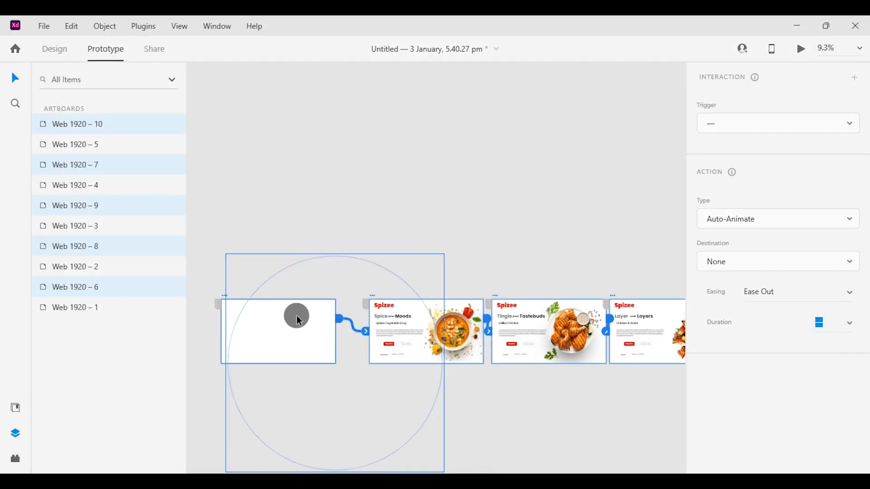
Set the Auto-Animate duration of the link from Web 1920 – 7 to Web 1920 – 6 to 3 s
{"action": "left_click", "coordinate": [834, 384]}
{"action": "left_click", "coordinate": [834, 389]}
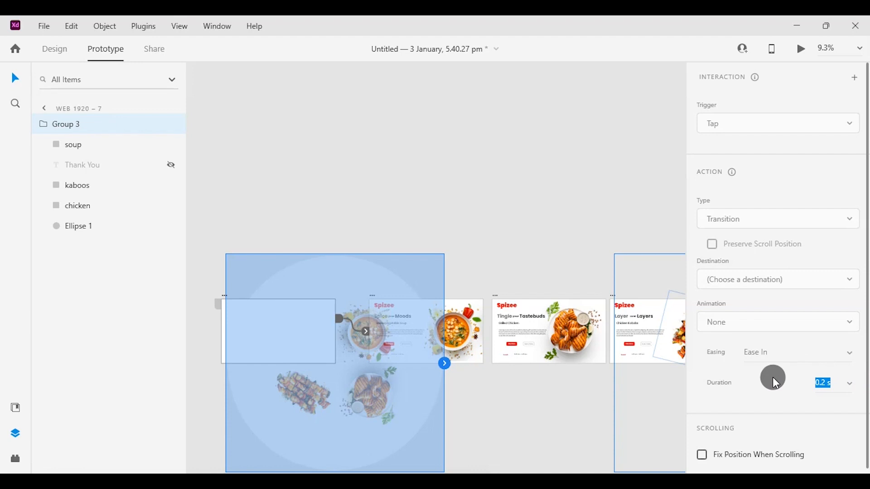
{"action": "left_click", "coordinate": [289, 208]}
{"action": "left_click", "coordinate": [224, 296]}
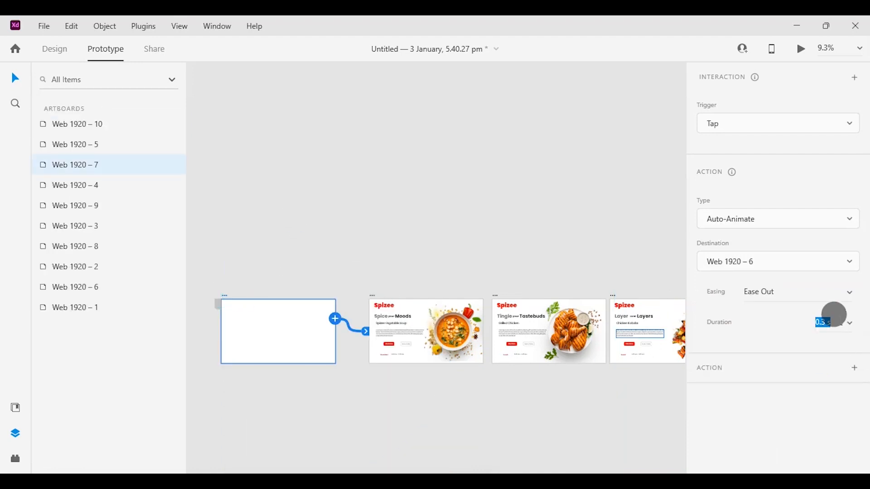
{"action": "left_click", "coordinate": [808, 323]}
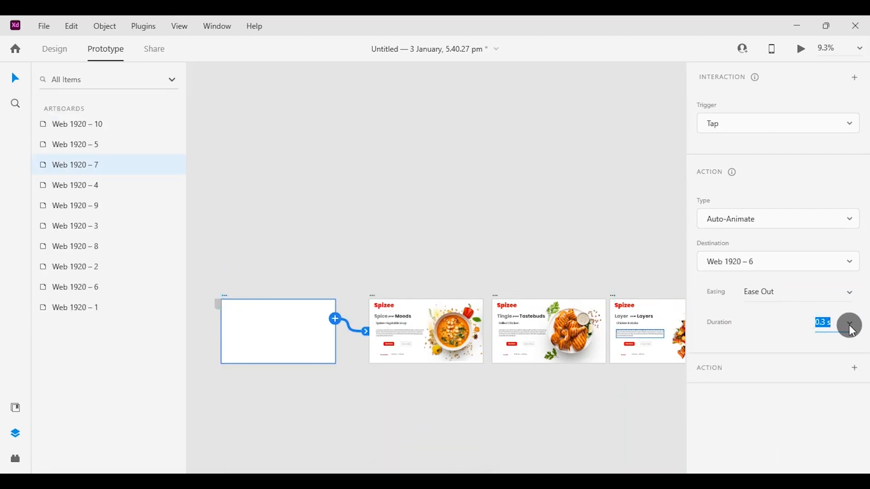
{"action": "left_click", "coordinate": [473, 266]}
{"action": "left_click", "coordinate": [229, 313]}
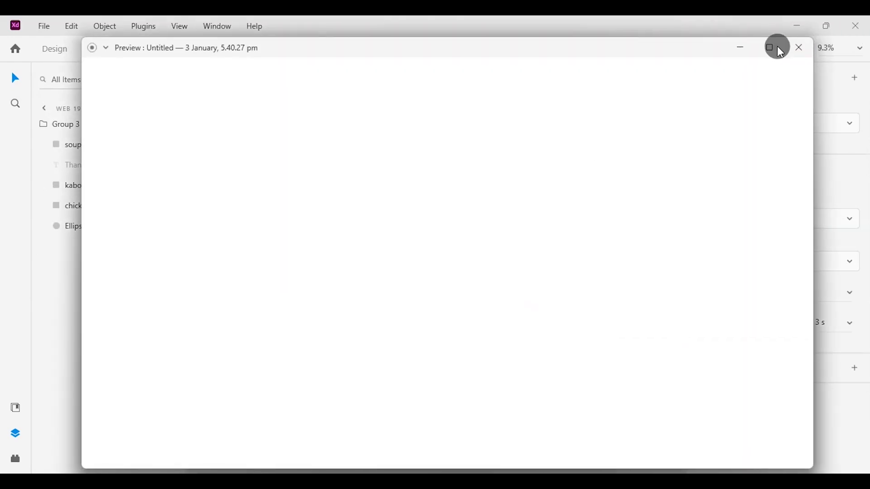
Preview the prototype maximized through to the Thank You screen, close the preview and clear the selection
{"action": "left_click", "coordinate": [780, 48]}
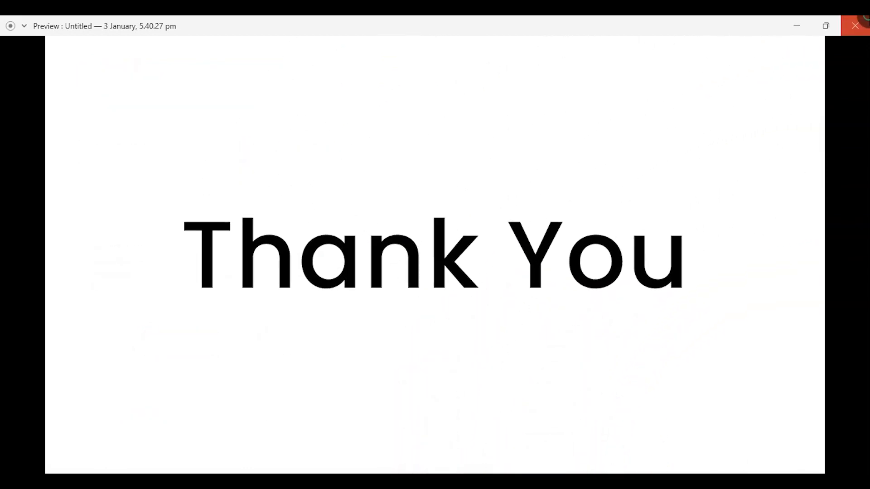
{"action": "left_click", "coordinate": [855, 26]}
{"action": "left_click", "coordinate": [654, 164]}
Switch to Design mode and hide the layers list to work on artboard Web 1920 – 6
{"action": "scroll", "coordinate": [521, 290], "scroll_direction": "up", "scroll_amount": 3}
{"action": "scroll", "coordinate": [516, 307], "scroll_direction": "up", "scroll_amount": 2}
{"action": "left_click_drag", "start_coordinate": [415, 274], "coordinate": [657, 101]}
{"action": "scroll", "coordinate": [518, 183], "scroll_direction": "down", "scroll_amount": 1}
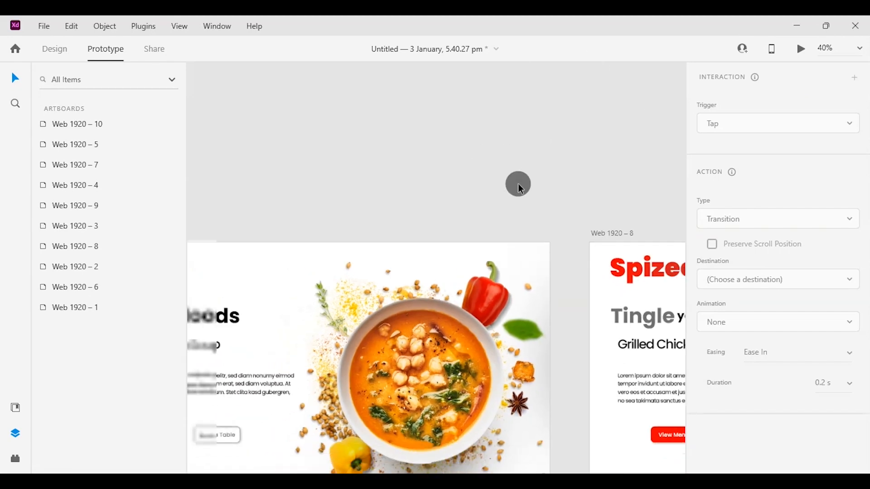
{"action": "scroll", "coordinate": [322, 211], "scroll_direction": "down", "scroll_amount": 4}
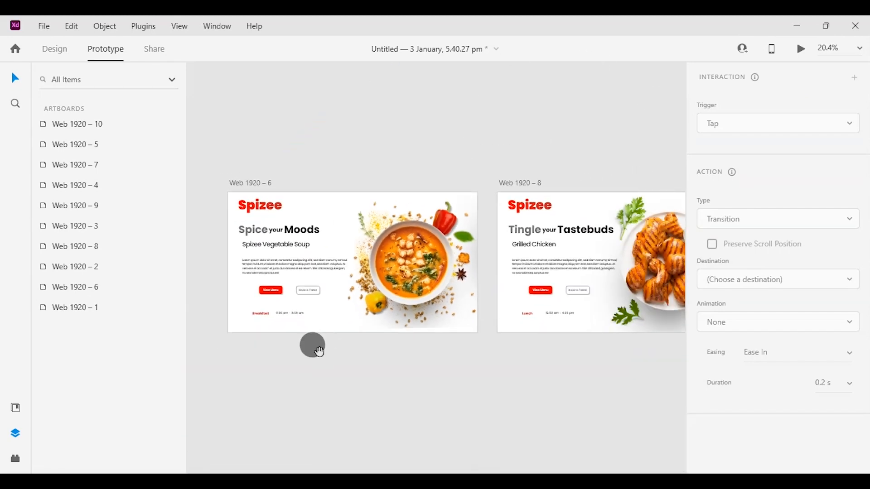
{"action": "scroll", "coordinate": [346, 390], "scroll_direction": "up", "scroll_amount": 3}
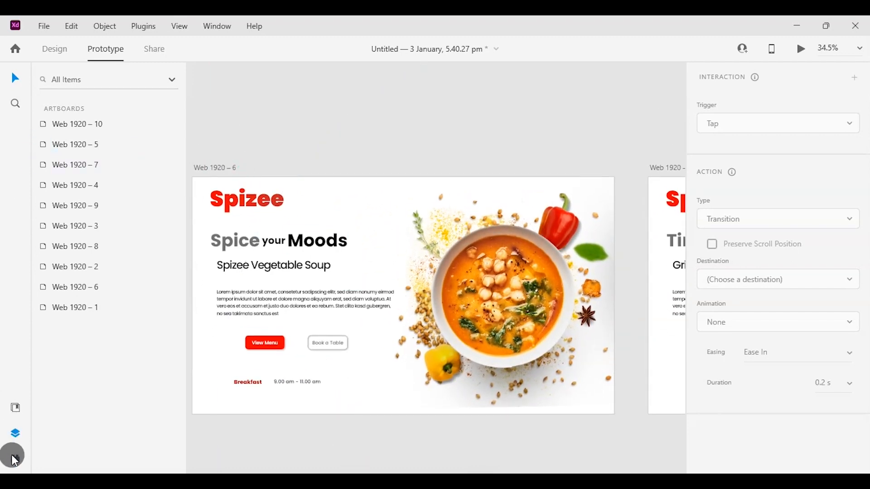
{"action": "left_click", "coordinate": [63, 48]}
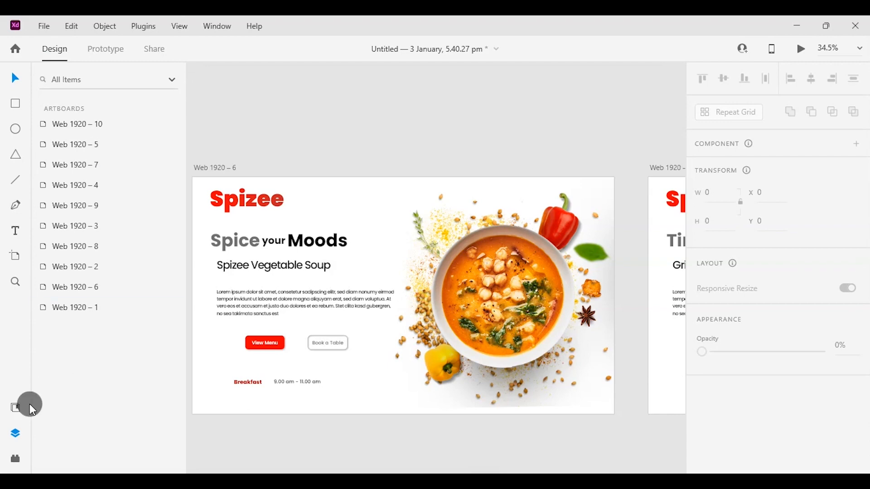
{"action": "left_click", "coordinate": [16, 433]}
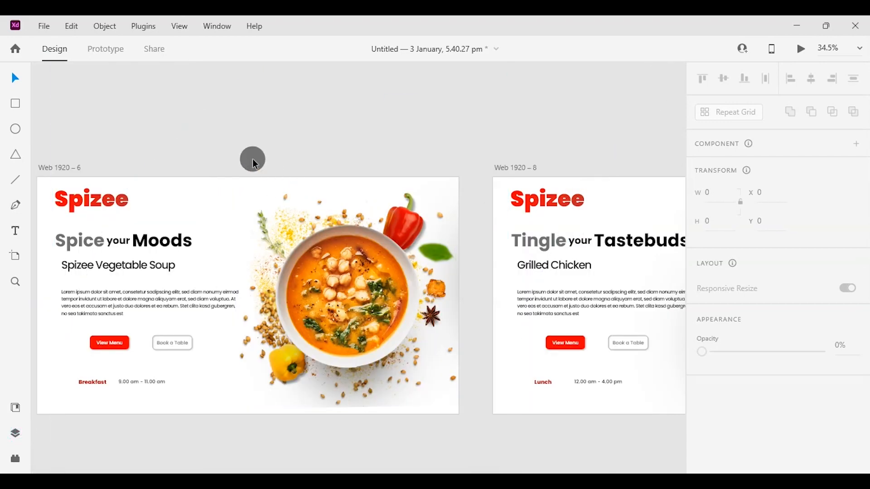
Draw a 50 × 50 square on artboard Web 1920 – 6 and place it beside the red pepper's stem at X 1583, Y 63
{"action": "left_click", "coordinate": [15, 102]}
{"action": "left_click_drag", "start_coordinate": [442, 216], "coordinate": [471, 245]}
{"action": "left_click", "coordinate": [744, 205]}
{"action": "type", "text": "5"}
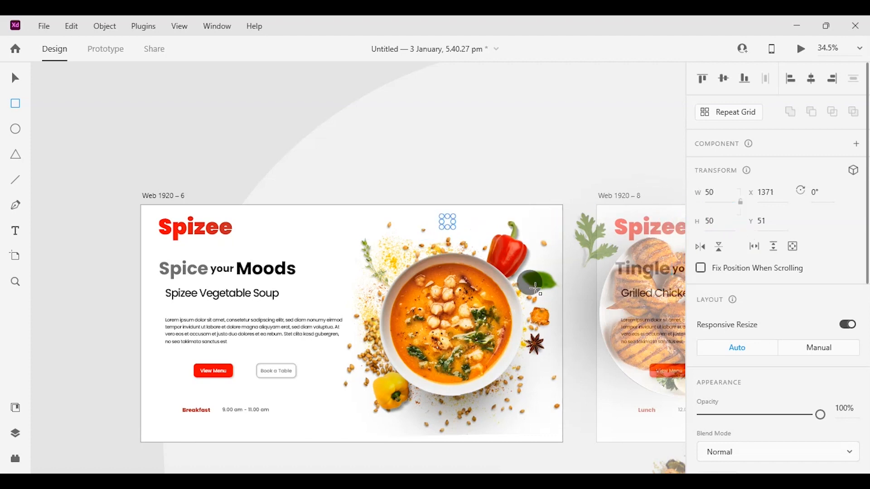
{"action": "scroll", "coordinate": [528, 285], "scroll_direction": "up", "scroll_amount": 5}
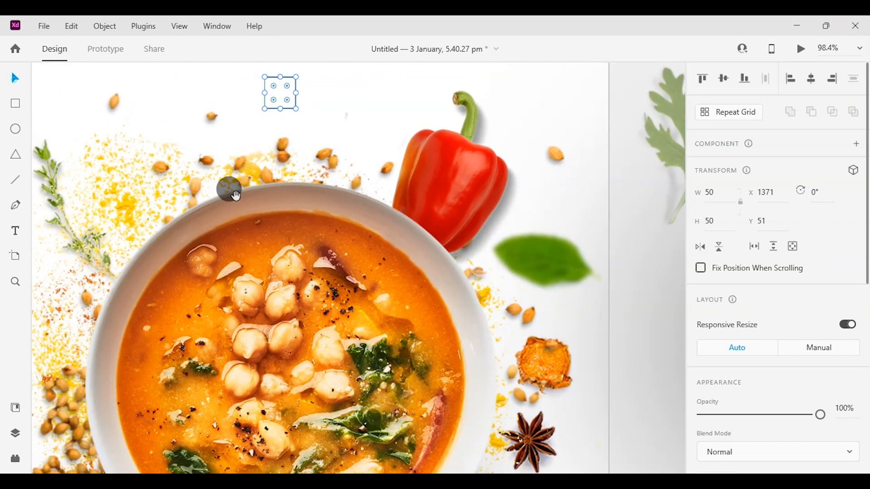
{"action": "scroll", "coordinate": [306, 307], "scroll_direction": "up", "scroll_amount": 5}
{"action": "scroll", "coordinate": [306, 306], "scroll_direction": "left", "scroll_amount": 3}
{"action": "left_click_drag", "start_coordinate": [367, 231], "coordinate": [496, 234]}
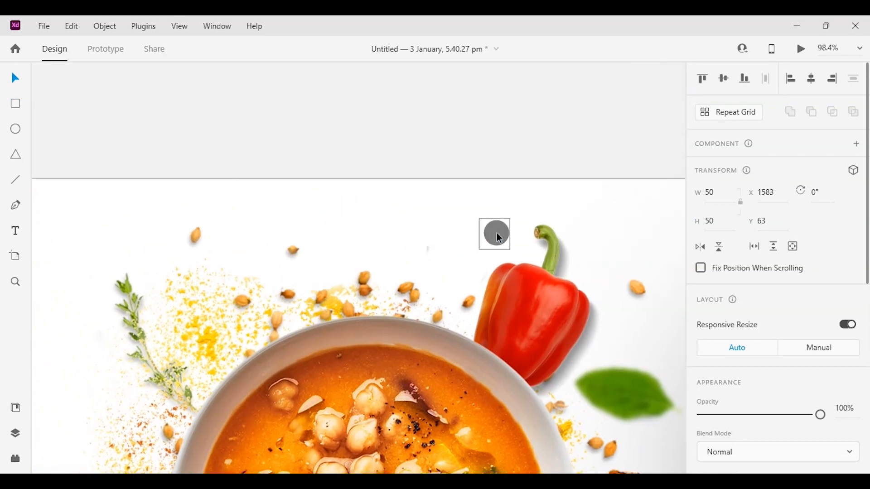
Give the square a white (#FFFFFF) border of size 3
{"action": "scroll", "coordinate": [783, 381], "scroll_direction": "down", "scroll_amount": 6}
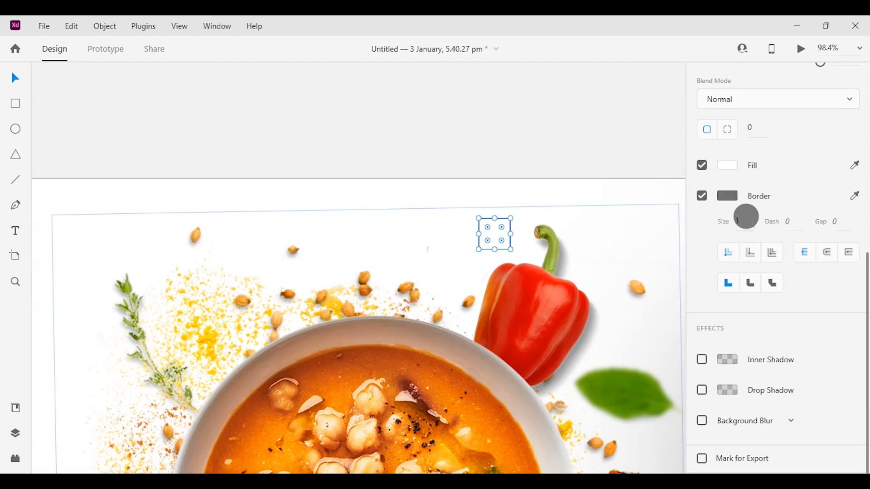
{"action": "type", "text": "3"}
{"action": "left_click", "coordinate": [723, 195]}
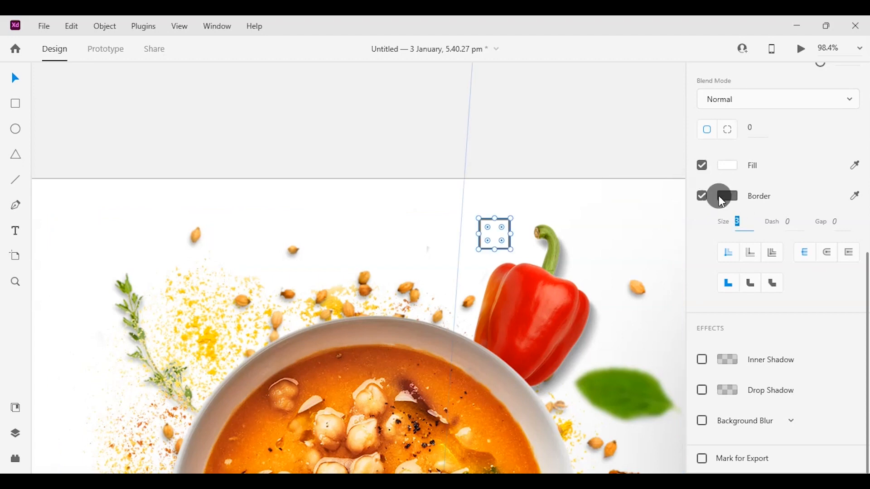
{"action": "left_click_drag", "start_coordinate": [625, 184], "coordinate": [505, 81]}
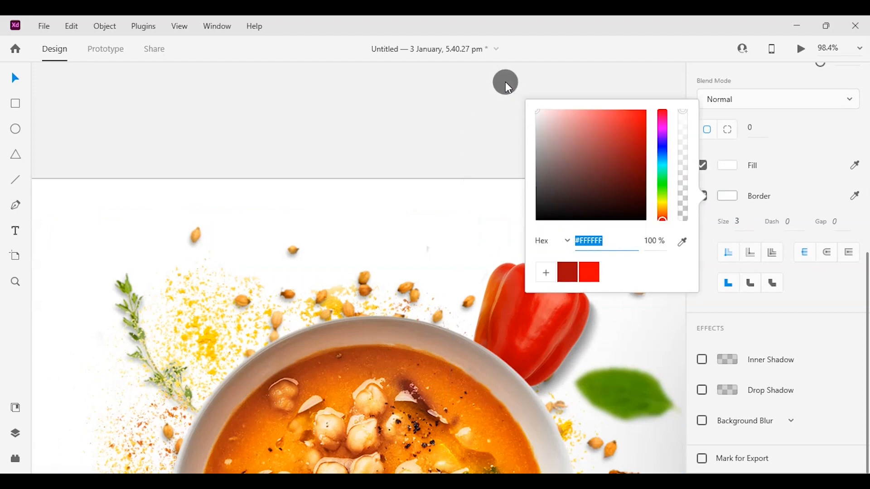
{"action": "left_click", "coordinate": [486, 219]}
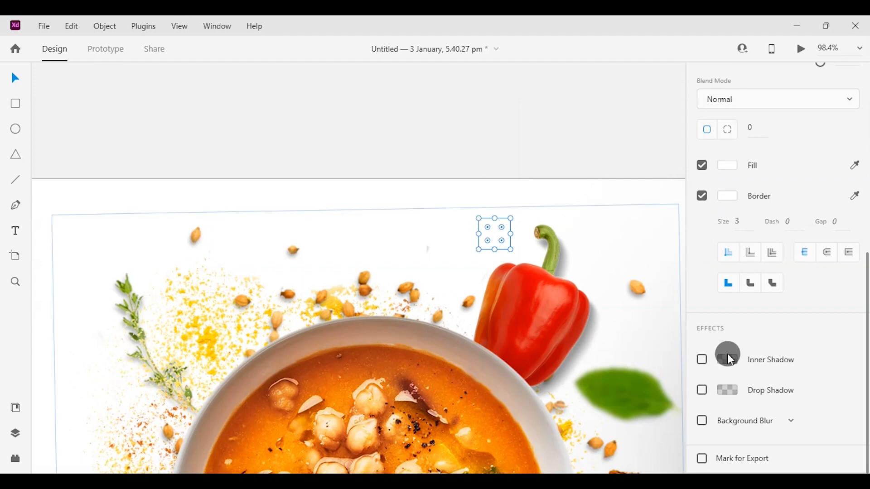
Enable Background Blur on the square and duplicate it over the pepper's stem at X 1677, Y 63
{"action": "left_click", "coordinate": [705, 422]}
{"action": "left_click", "coordinate": [508, 243]}
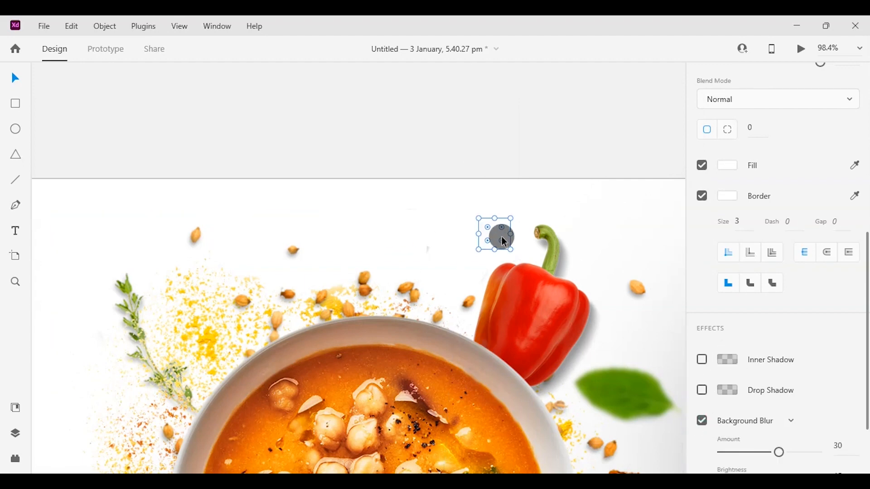
{"action": "scroll", "coordinate": [498, 235], "scroll_direction": "up", "scroll_amount": 3}
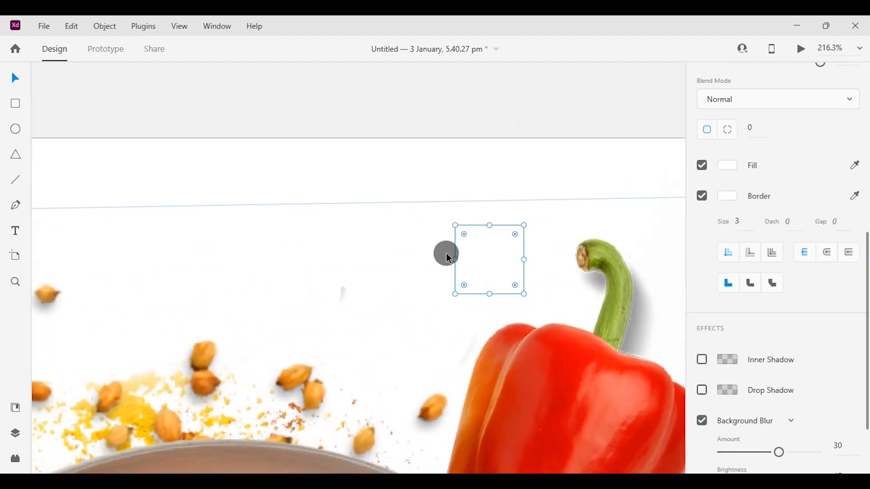
{"action": "mouse_move", "coordinate": [491, 262]}
{"action": "left_mouse_down"}
{"action": "mouse_move", "coordinate": [620, 257]}
{"action": "mouse_move", "coordinate": [493, 256]}
{"action": "left_mouse_up"}
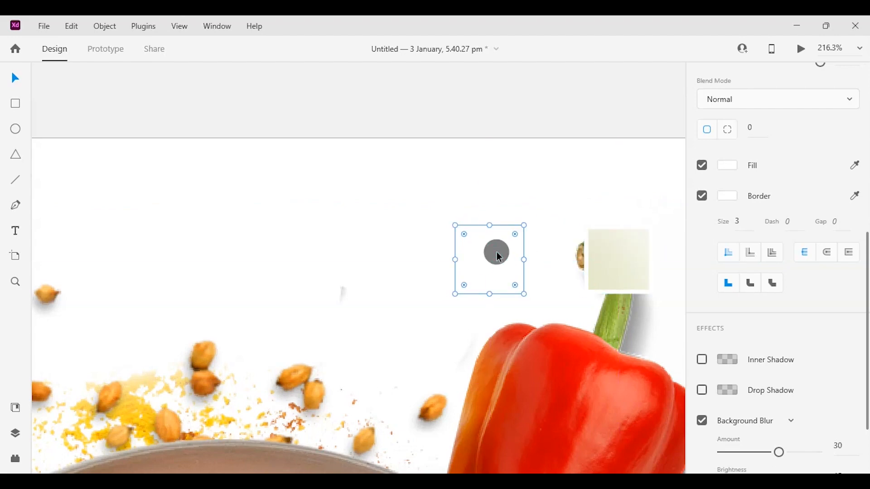
Draw a polygon about 24 × 22 inside the first square and shape it into a heart
{"action": "left_click", "coordinate": [15, 155]}
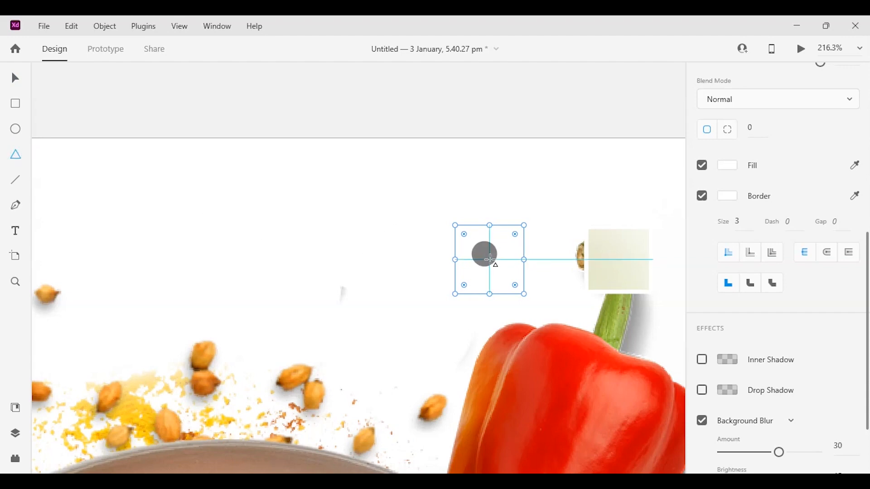
{"action": "left_click_drag", "start_coordinate": [489, 259], "coordinate": [508, 275]}
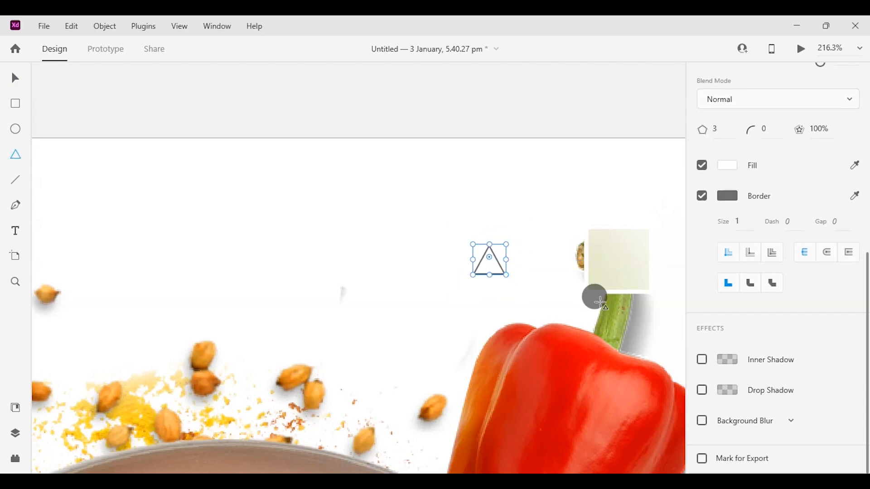
{"action": "scroll", "coordinate": [734, 349], "scroll_direction": "up", "scroll_amount": 5}
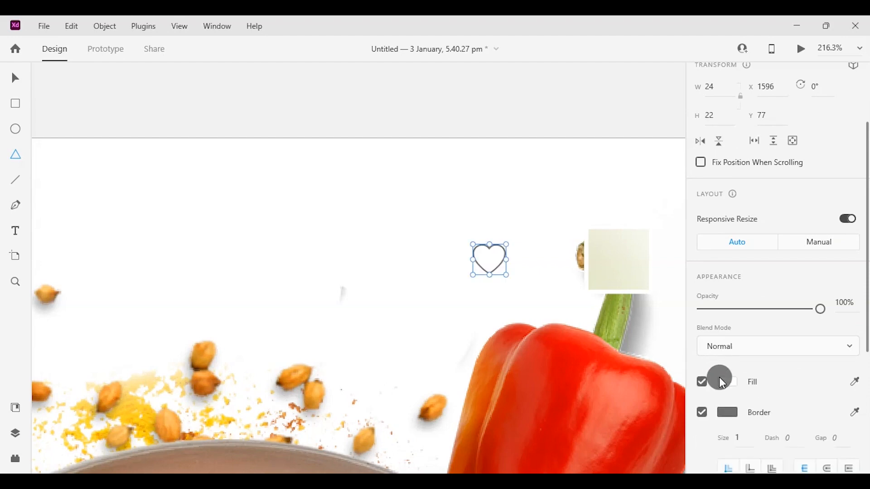
Colour the heart with a light red border and the saved bright red fill, and raise it to Y 74
{"action": "left_click", "coordinate": [720, 420]}
{"action": "left_click_drag", "start_coordinate": [595, 383], "coordinate": [572, 291]}
{"action": "left_click", "coordinate": [726, 383]}
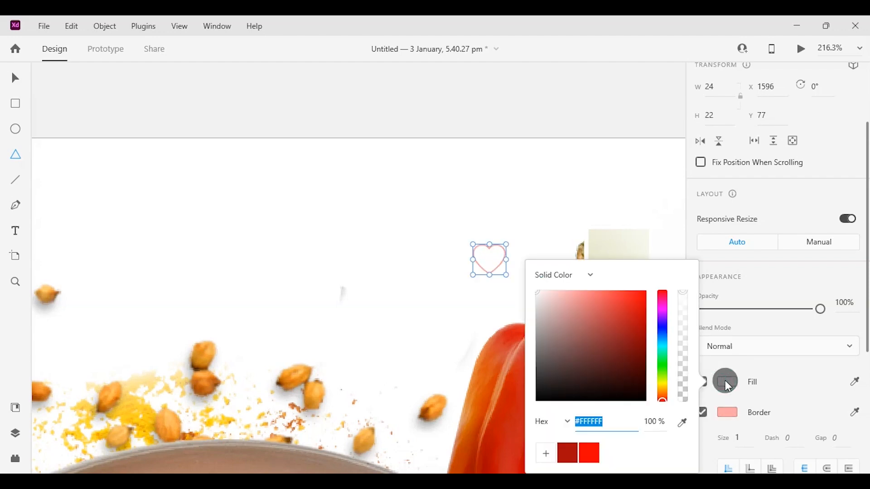
{"action": "left_click", "coordinate": [588, 456]}
{"action": "left_click", "coordinate": [474, 341]}
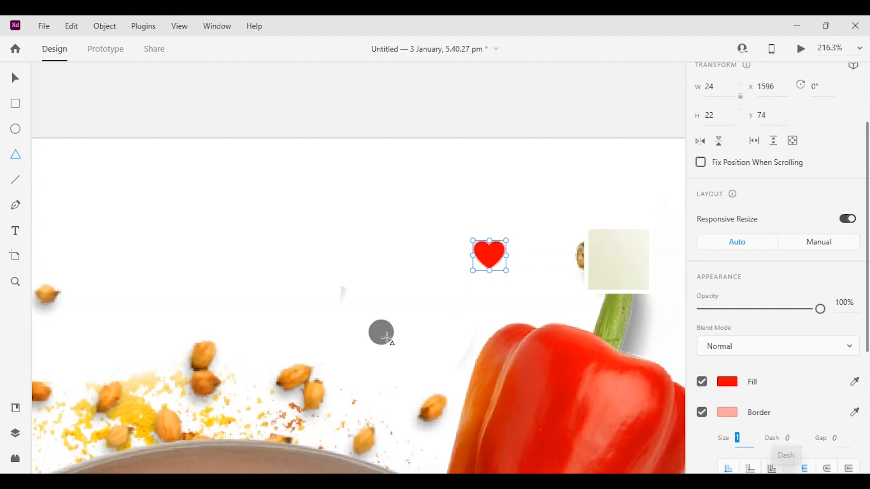
{"action": "left_click", "coordinate": [10, 78]}
Draw a horizontal line 25 long in the upper part of the second square, with border size 3 and round caps
{"action": "left_click", "coordinate": [618, 262]}
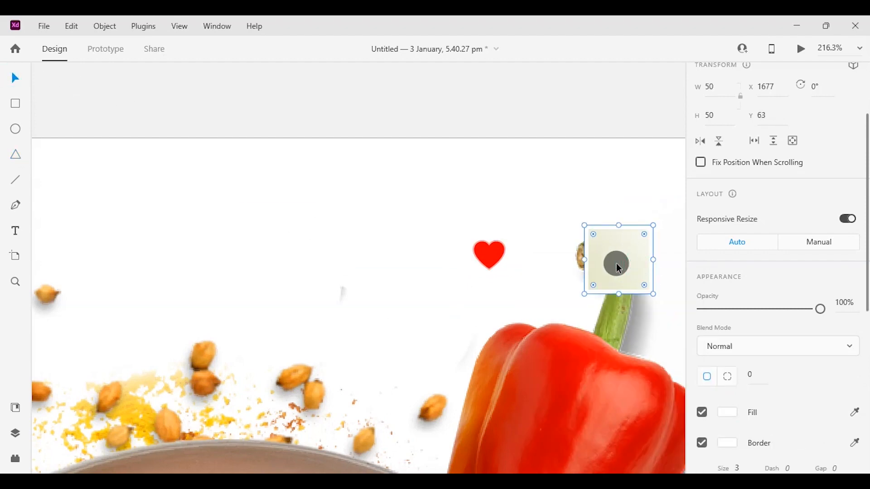
{"action": "left_click", "coordinate": [18, 178]}
{"action": "left_click_drag", "start_coordinate": [602, 248], "coordinate": [631, 248]}
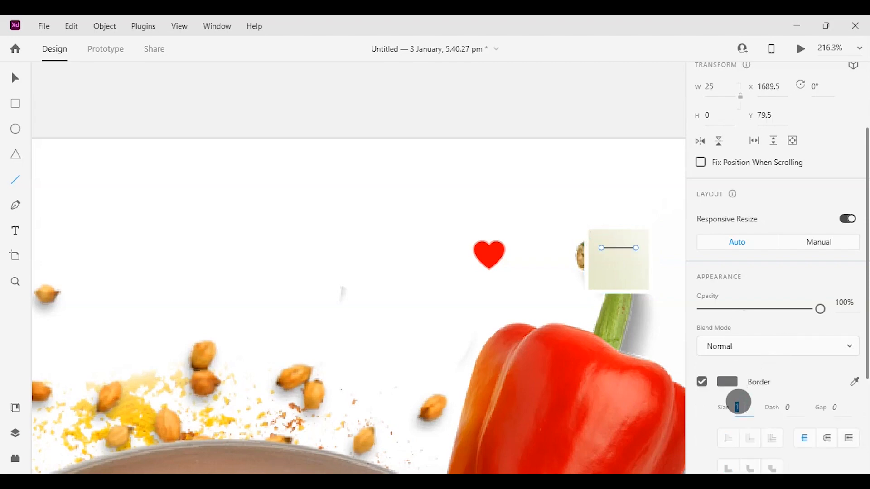
{"action": "left_click", "coordinate": [821, 441]}
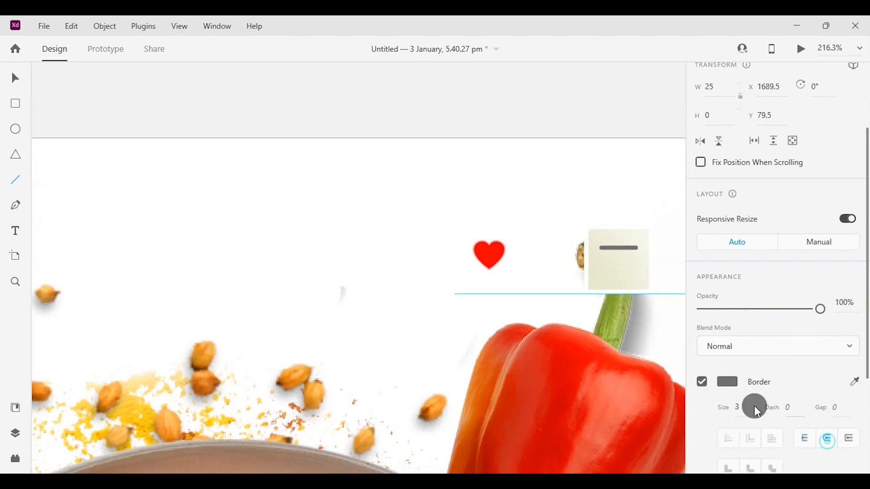
Change the line's border colour to black (#000000)
{"action": "left_click", "coordinate": [727, 382]}
{"action": "left_click_drag", "start_coordinate": [584, 359], "coordinate": [541, 381]}
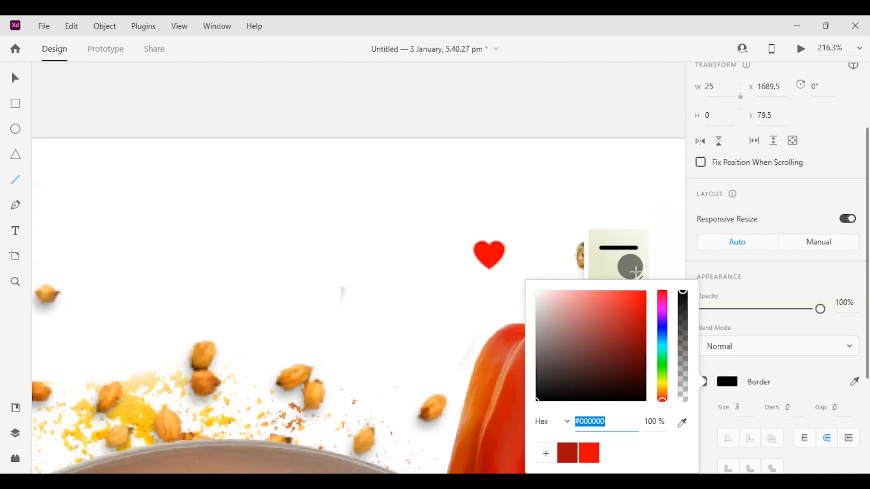
{"action": "scroll", "coordinate": [636, 272], "scroll_direction": "up", "scroll_amount": 2}
{"action": "left_click_drag", "start_coordinate": [524, 204], "coordinate": [456, 140]}
{"action": "key", "text": "ctrl+z"}
Add two anchor points to the black line's path, at its midpoint X 1702 and at X 1709.29, and leave path editing
{"action": "left_click", "coordinate": [15, 79]}
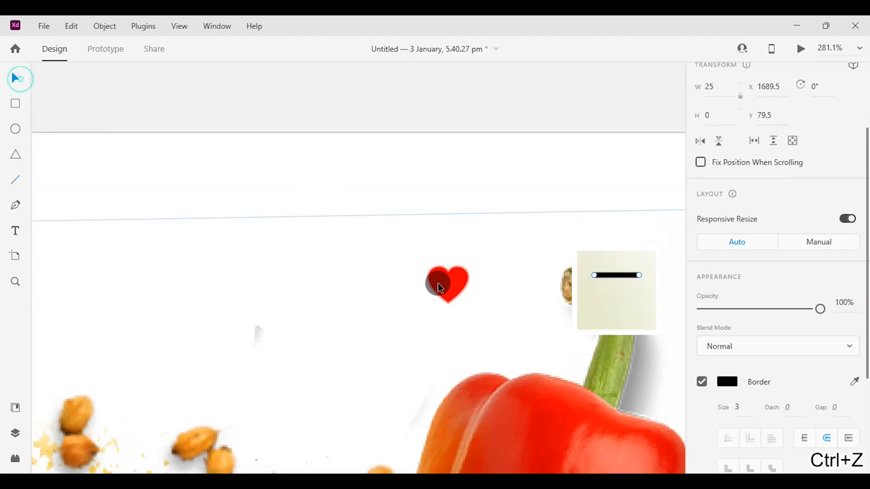
{"action": "scroll", "coordinate": [571, 288], "scroll_direction": "right", "scroll_amount": 3}
{"action": "scroll", "coordinate": [423, 270], "scroll_direction": "up", "scroll_amount": 5}
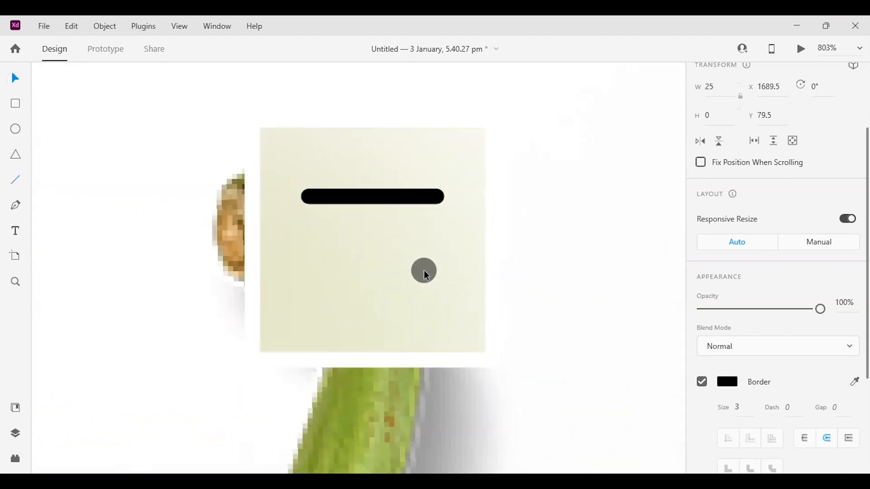
{"action": "double_click", "coordinate": [439, 235]}
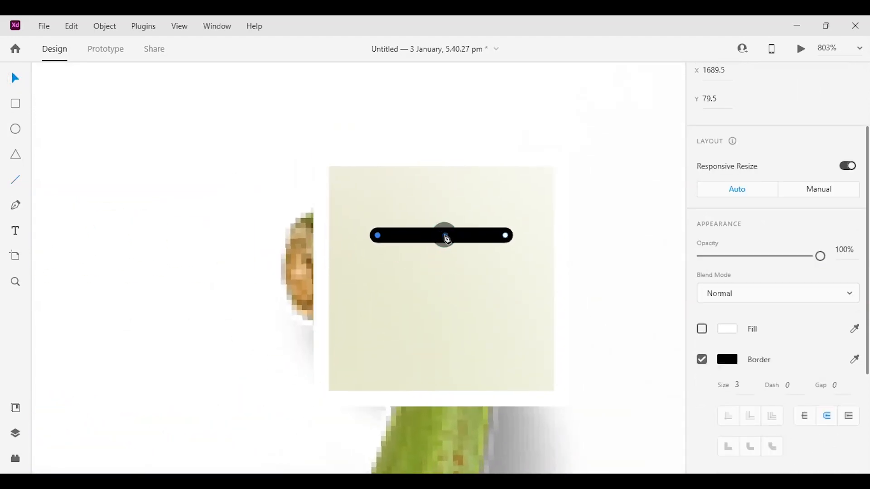
{"action": "left_click", "coordinate": [442, 235]}
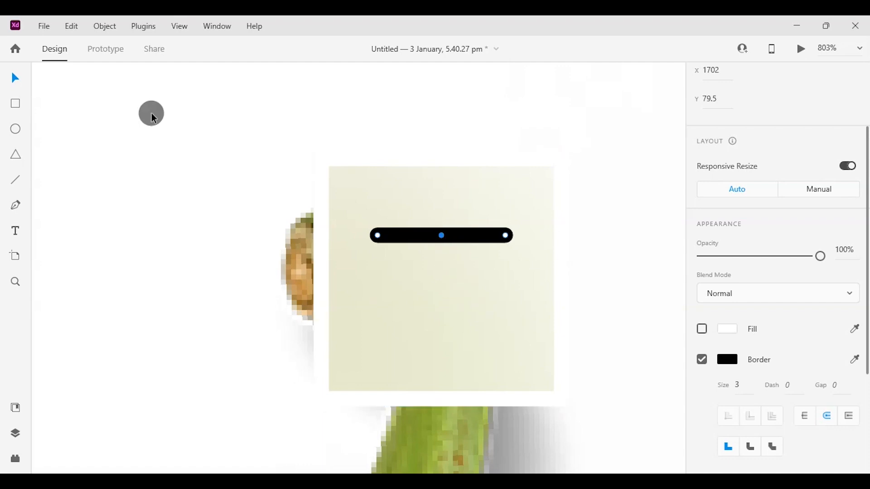
{"action": "left_click", "coordinate": [479, 236]}
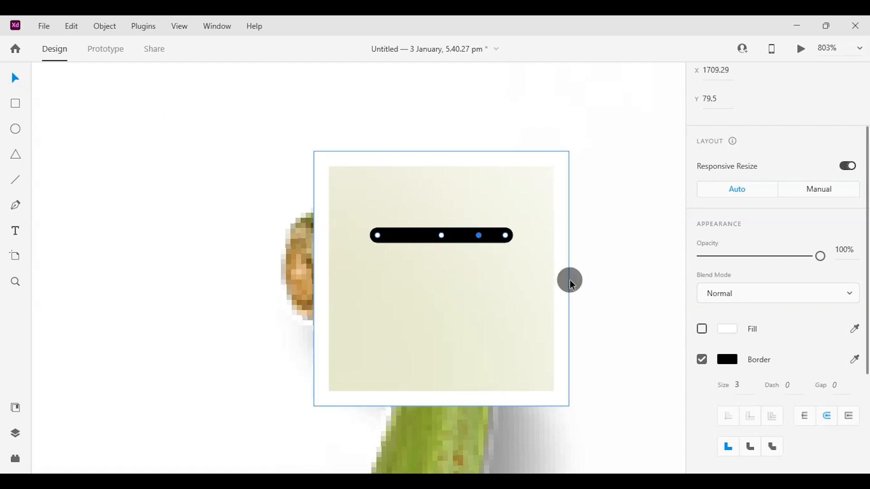
{"action": "left_click", "coordinate": [68, 116]}
{"action": "left_click", "coordinate": [438, 235]}
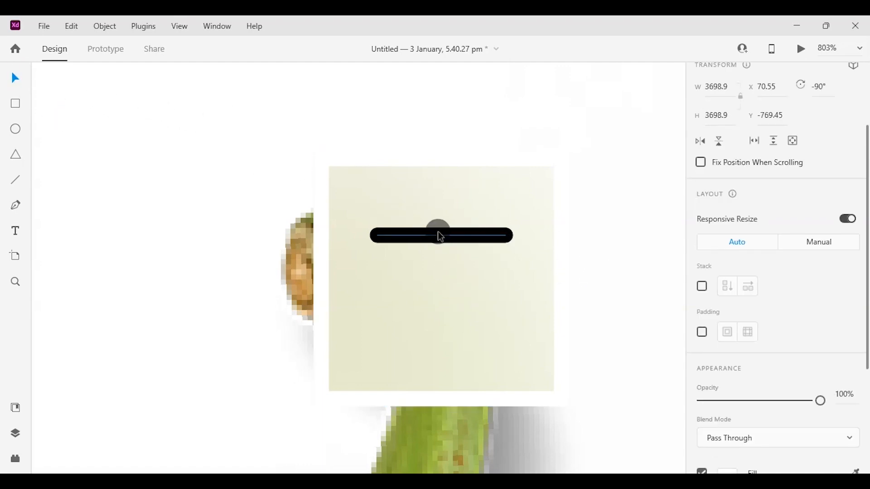
Turn the black line into a repeat grid of three stacked lines, with the grid about 29 wide and 23 high
{"action": "scroll", "coordinate": [749, 104], "scroll_direction": "up", "scroll_amount": 3}
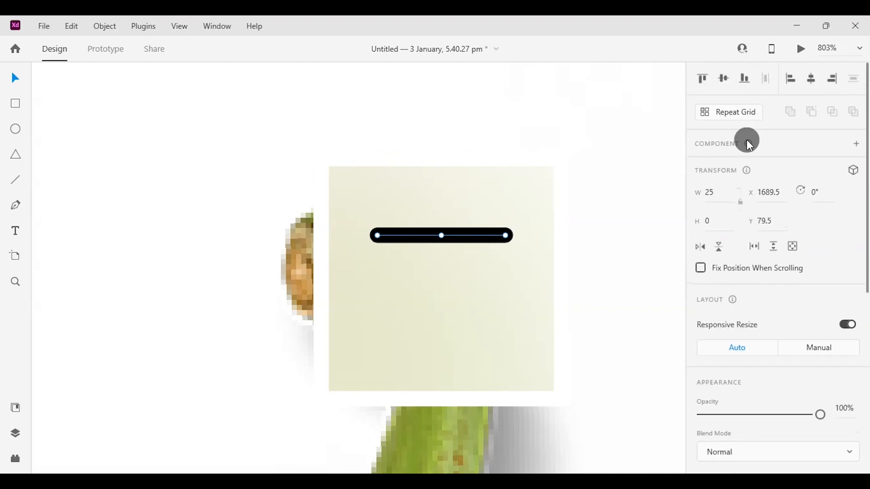
{"action": "left_click", "coordinate": [725, 116]}
{"action": "left_click_drag", "start_coordinate": [432, 239], "coordinate": [452, 462]}
{"action": "left_click_drag", "start_coordinate": [442, 291], "coordinate": [444, 150]}
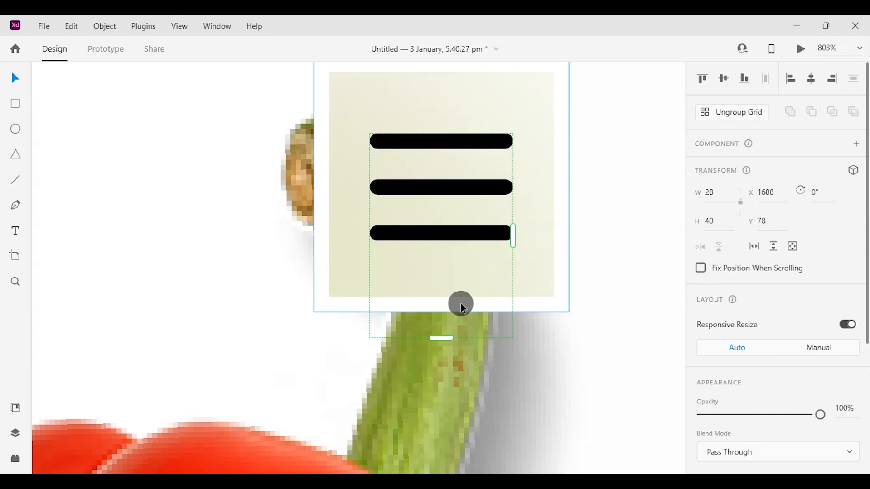
{"action": "left_click_drag", "start_coordinate": [445, 334], "coordinate": [460, 272]}
{"action": "key", "text": "ctrl+z"}
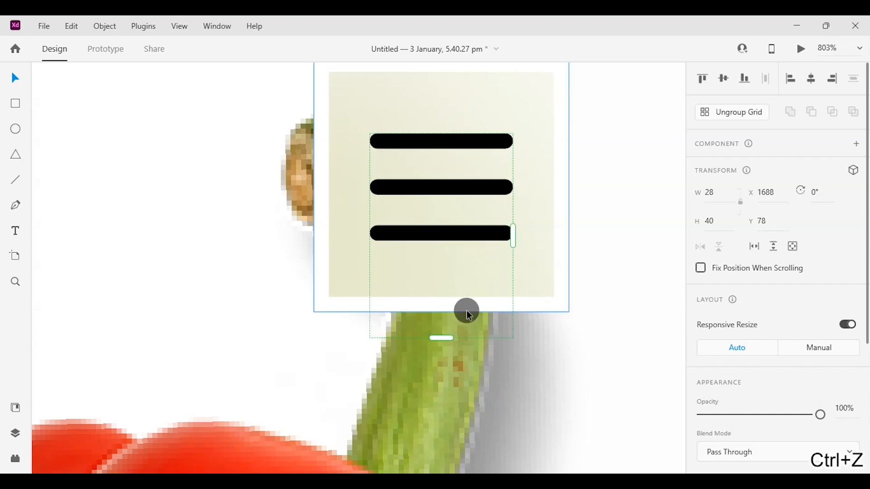
{"action": "left_click_drag", "start_coordinate": [442, 339], "coordinate": [443, 261]}
{"action": "left_click_drag", "start_coordinate": [517, 192], "coordinate": [519, 195]}
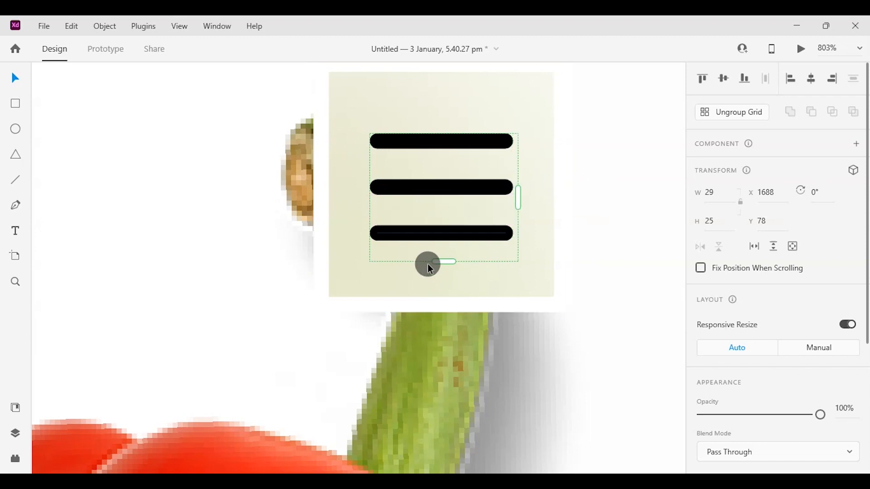
{"action": "left_click_drag", "start_coordinate": [443, 261], "coordinate": [444, 250]}
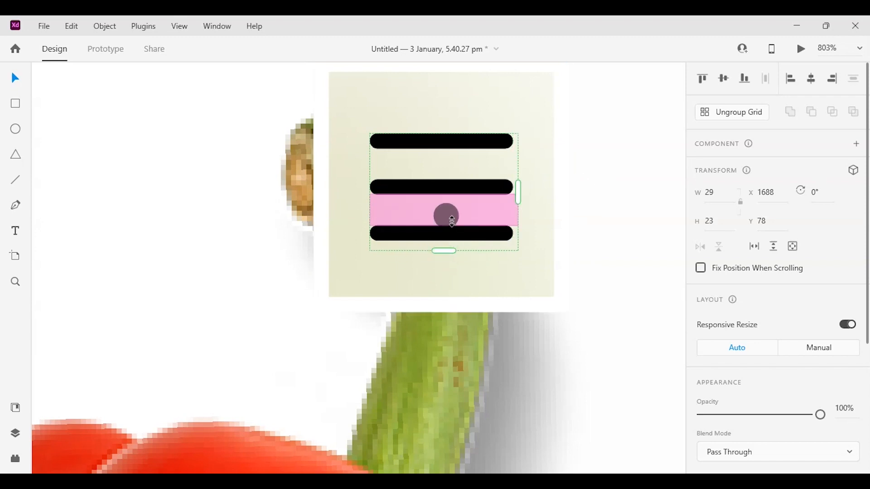
Shorten the lines inside the repeat grid to about 24.3 long from their right end
{"action": "double_click", "coordinate": [495, 144]}
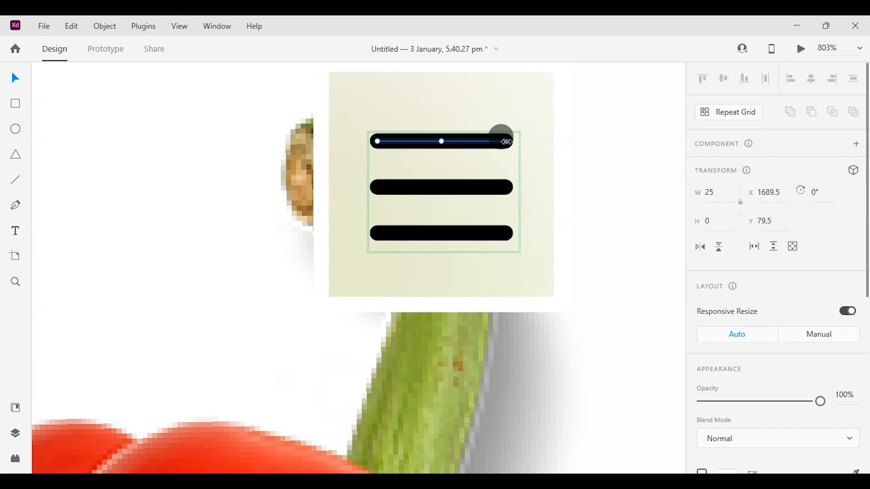
{"action": "left_click_drag", "start_coordinate": [507, 142], "coordinate": [502, 141]}
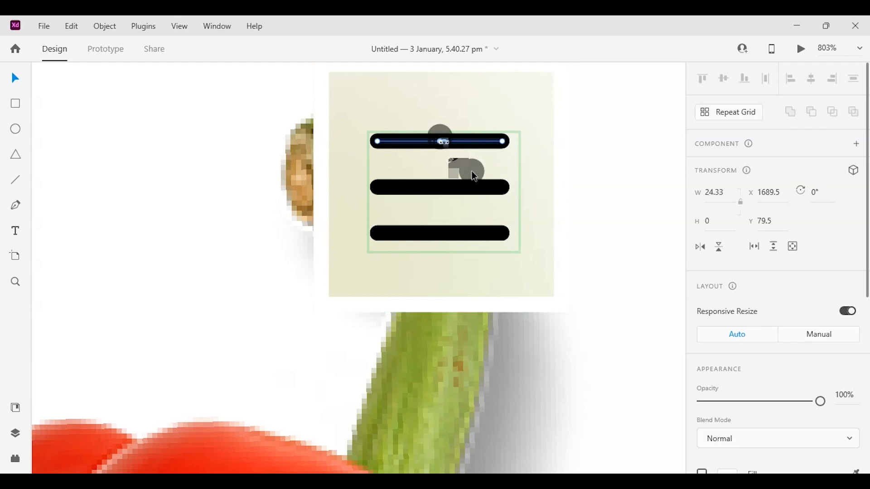
{"action": "left_click", "coordinate": [539, 172]}
Ungroup the repeat grid and shift the three lines to about X 1689.84, Y 79 in the square
{"action": "left_click", "coordinate": [445, 188]}
{"action": "left_click", "coordinate": [719, 112]}
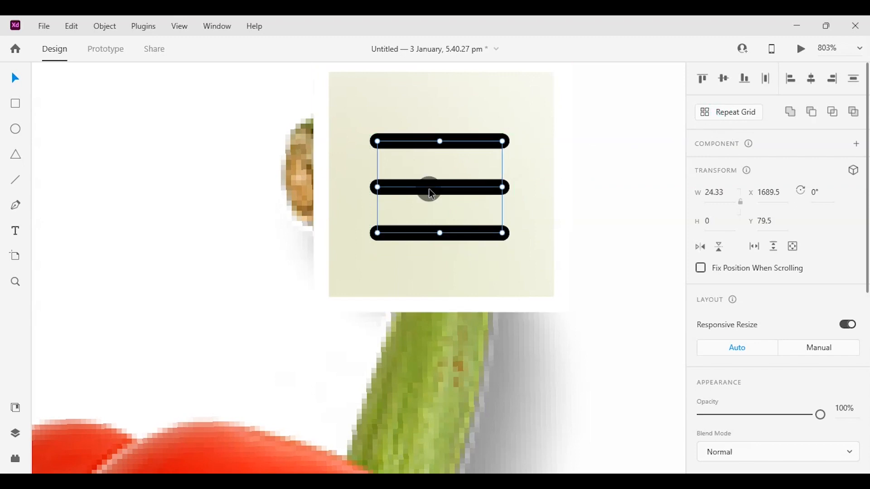
{"action": "mouse_move", "coordinate": [430, 189]}
{"action": "left_mouse_down"}
{"action": "mouse_move", "coordinate": [430, 174]}
{"action": "mouse_move", "coordinate": [430, 186]}
{"action": "left_mouse_up"}
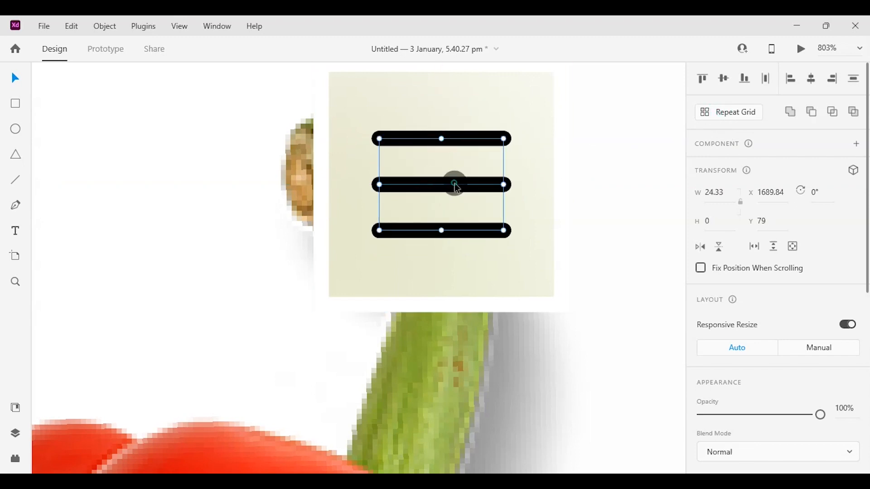
{"action": "left_click", "coordinate": [594, 176]}
Delete the left end anchor point of the top line so only its right half remains
{"action": "left_click", "coordinate": [441, 139]}
{"action": "left_click", "coordinate": [380, 139]}
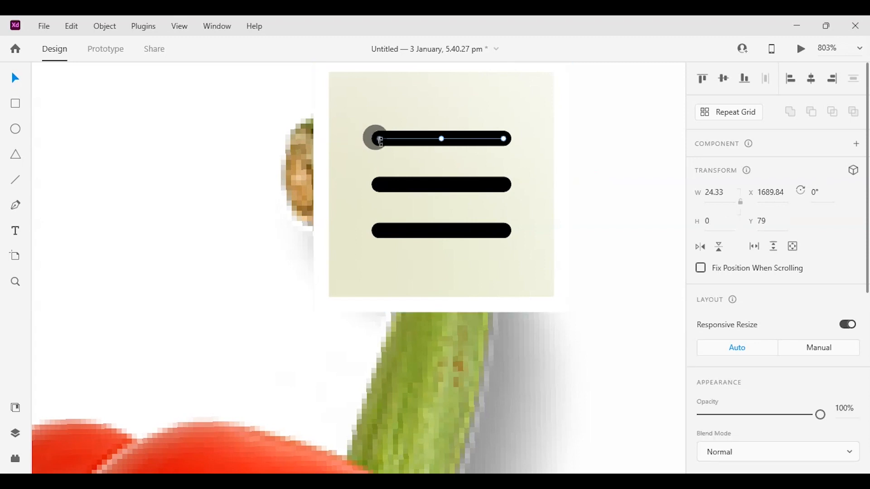
{"action": "double_click", "coordinate": [385, 143]}
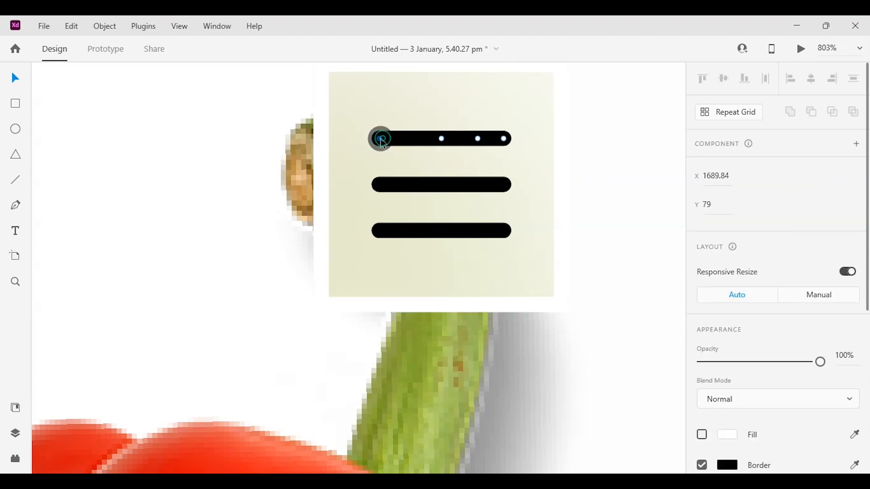
{"action": "key", "text": "Delete"}
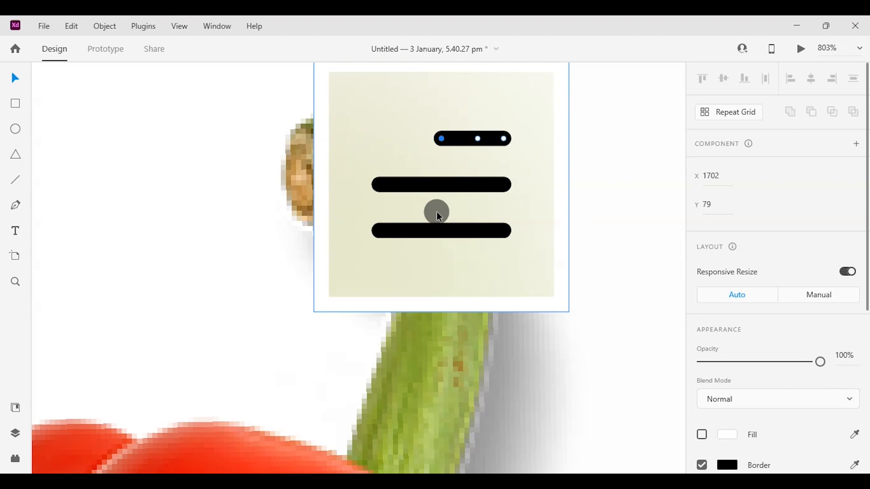
Delete the two rightmost anchor points of the bottom line so only its left half remains
{"action": "left_click", "coordinate": [443, 232]}
{"action": "left_click", "coordinate": [503, 231]}
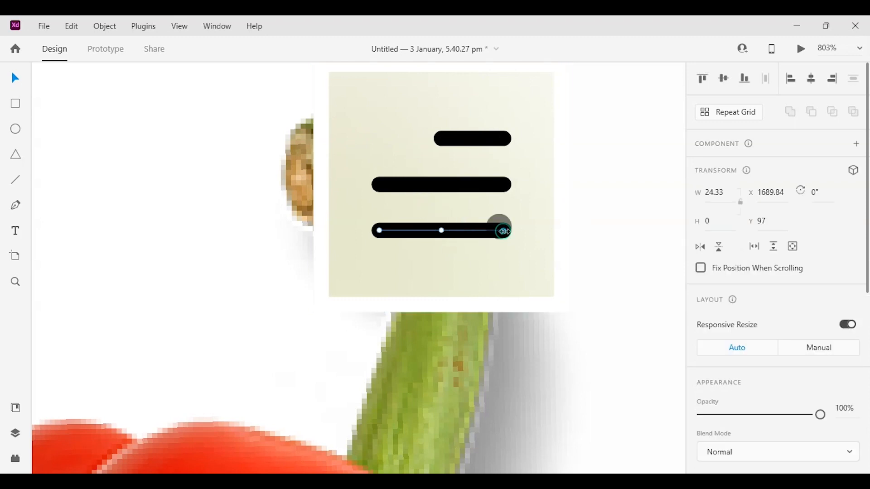
{"action": "double_click", "coordinate": [497, 236]}
{"action": "key", "text": "Delete"}
{"action": "left_click", "coordinate": [478, 231]}
{"action": "key", "text": "Delete"}
{"action": "left_click", "coordinate": [599, 221]}
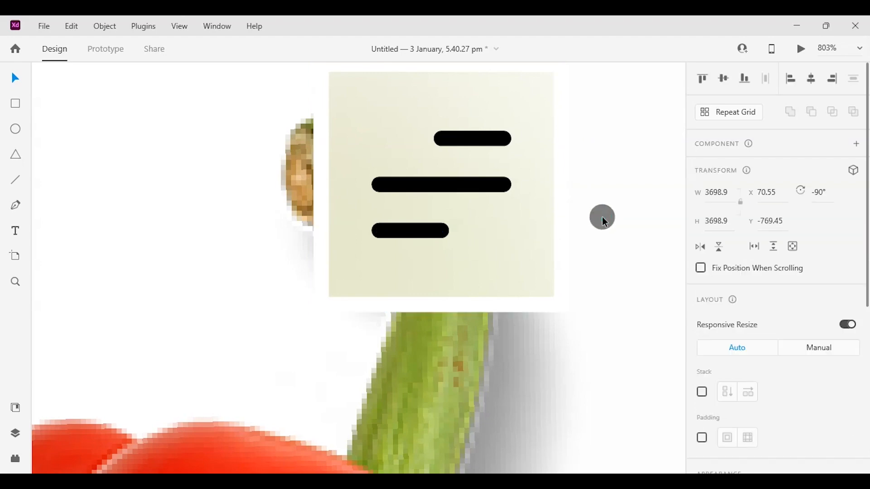
Preview the prototype and close the preview window
{"action": "scroll", "coordinate": [605, 214], "scroll_direction": "down", "scroll_amount": 5}
{"action": "key", "text": "ctrl+Return"}
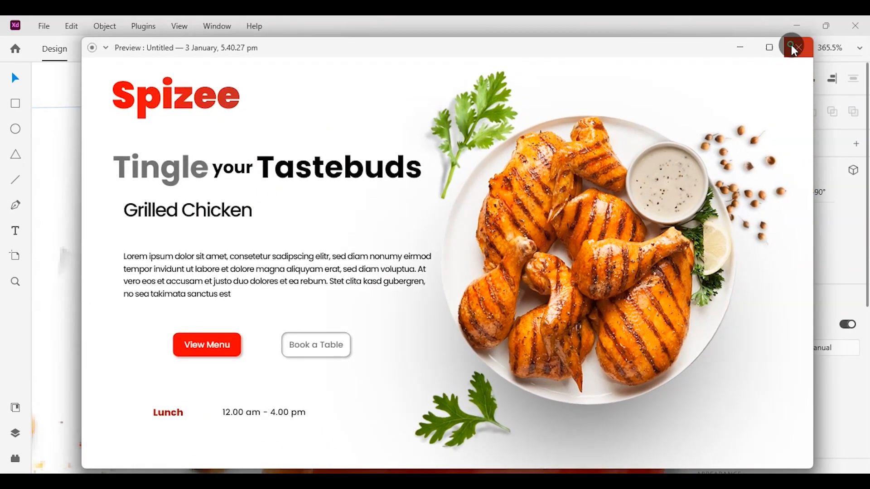
{"action": "left_click", "coordinate": [793, 48]}
Select both square button backgrounds and set their corner radius to 10
{"action": "scroll", "coordinate": [407, 273], "scroll_direction": "down", "scroll_amount": 5}
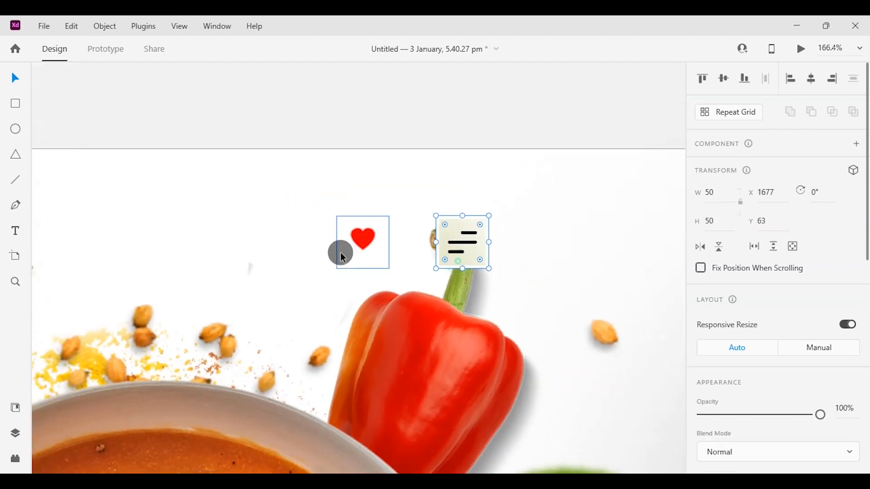
{"action": "left_click", "coordinate": [372, 264], "text": "shift"}
{"action": "scroll", "coordinate": [788, 342], "scroll_direction": "down", "scroll_amount": 7}
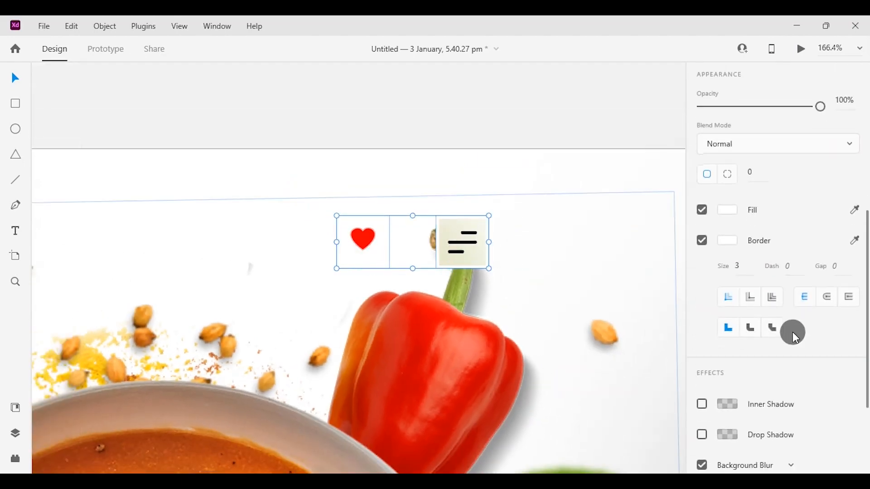
{"action": "scroll", "coordinate": [791, 332], "scroll_direction": "down", "scroll_amount": 2}
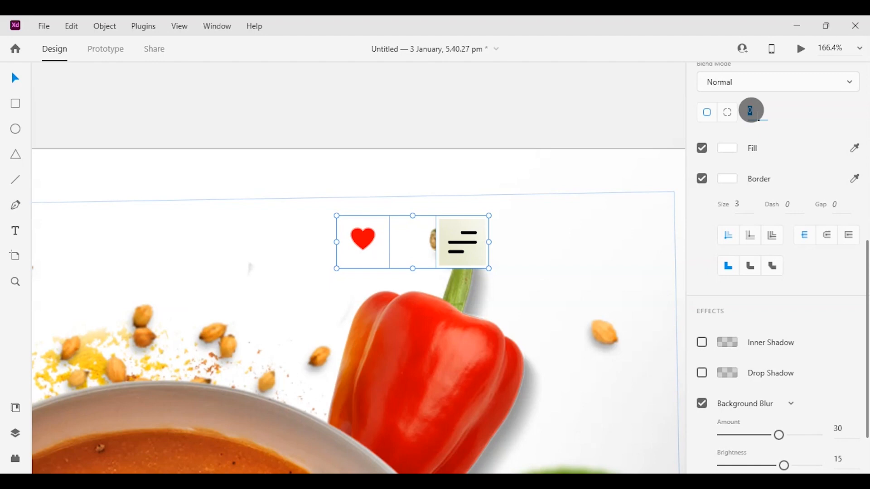
{"action": "key", "text": "Return"}
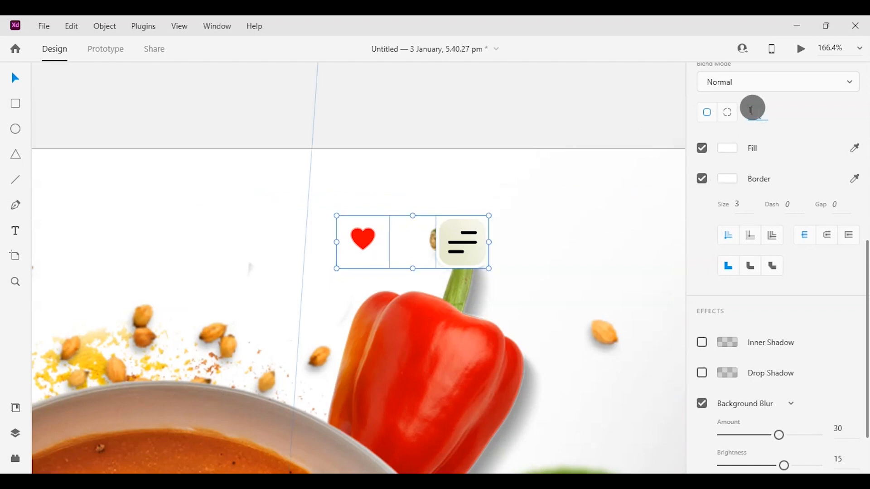
{"action": "key", "text": "Return"}
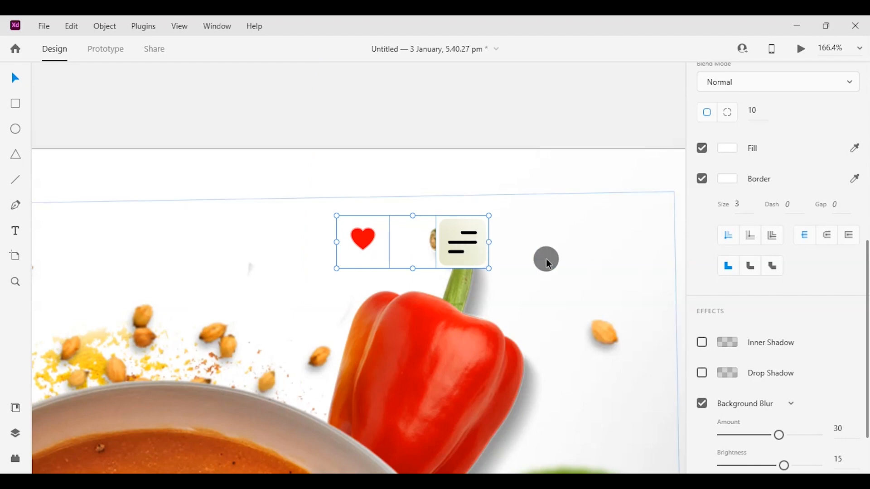
{"action": "left_click", "coordinate": [555, 255]}
Group the three menu lines, and group them with their rounded square background
{"action": "double_click", "coordinate": [464, 245]}
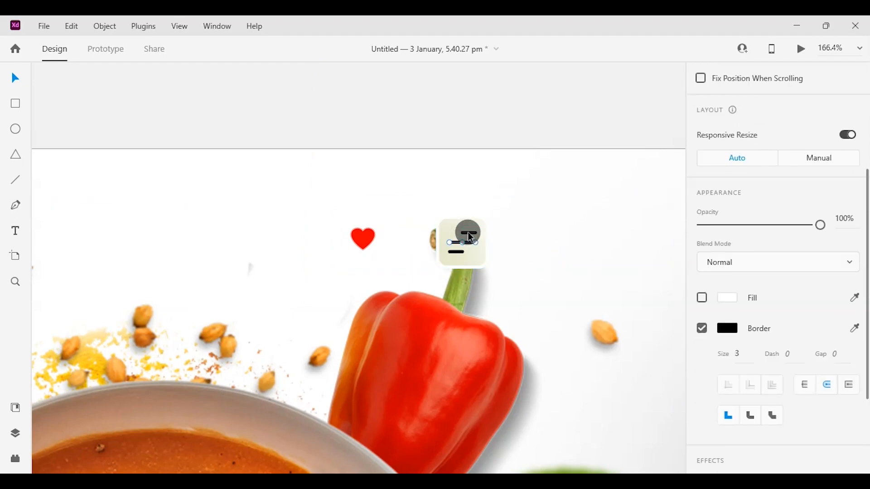
{"action": "left_click", "coordinate": [458, 251]}
{"action": "key", "text": "ctrl+g"}
{"action": "left_click", "coordinate": [466, 262], "text": "shift"}
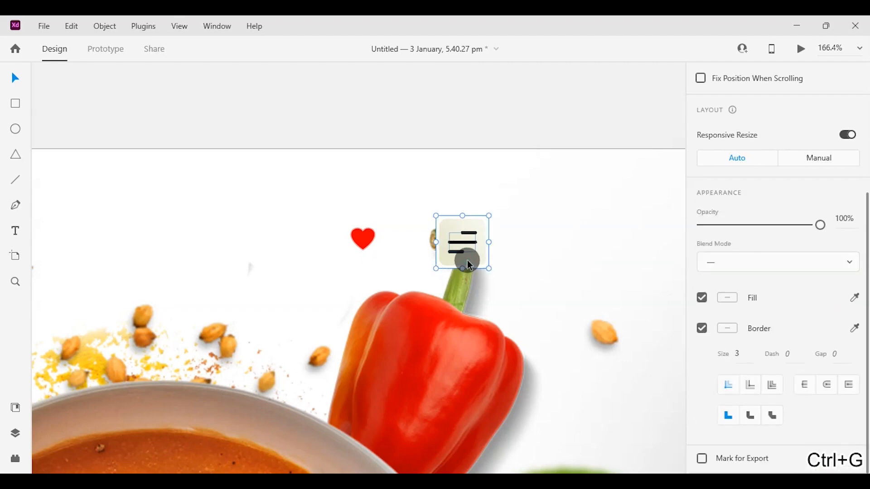
{"action": "key", "text": "ctrl+g"}
Centre the heart vertically in its rounded square and group the two together
{"action": "left_click", "coordinate": [370, 250]}
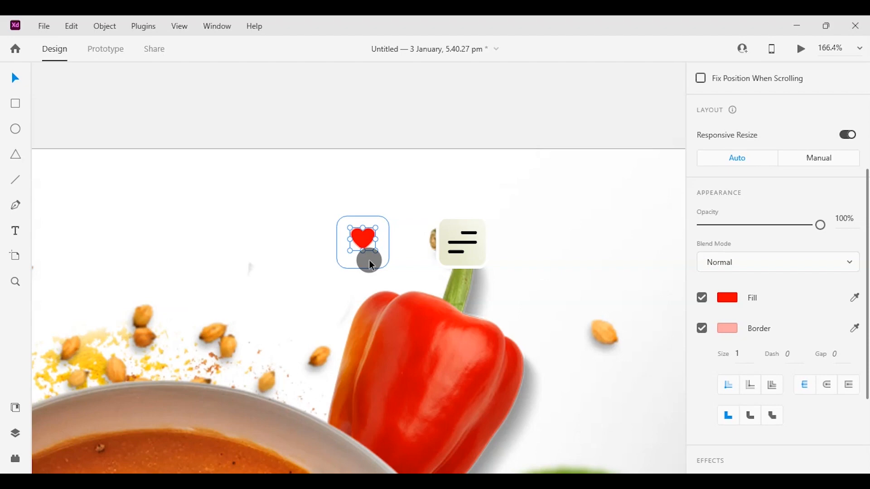
{"action": "key", "text": "Escape"}
{"action": "scroll", "coordinate": [778, 170], "scroll_direction": "up", "scroll_amount": 4}
{"action": "scroll", "coordinate": [778, 169], "scroll_direction": "up", "scroll_amount": 1}
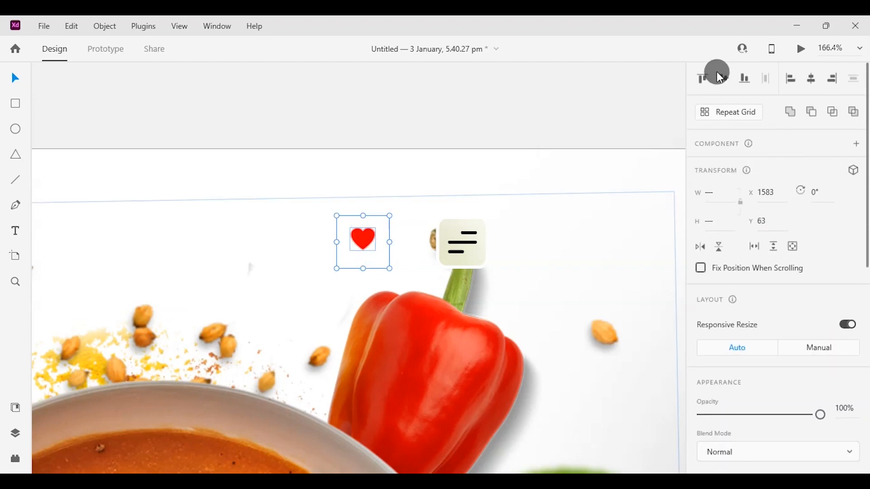
{"action": "right_click", "coordinate": [373, 231]}
{"action": "left_click", "coordinate": [426, 192]}
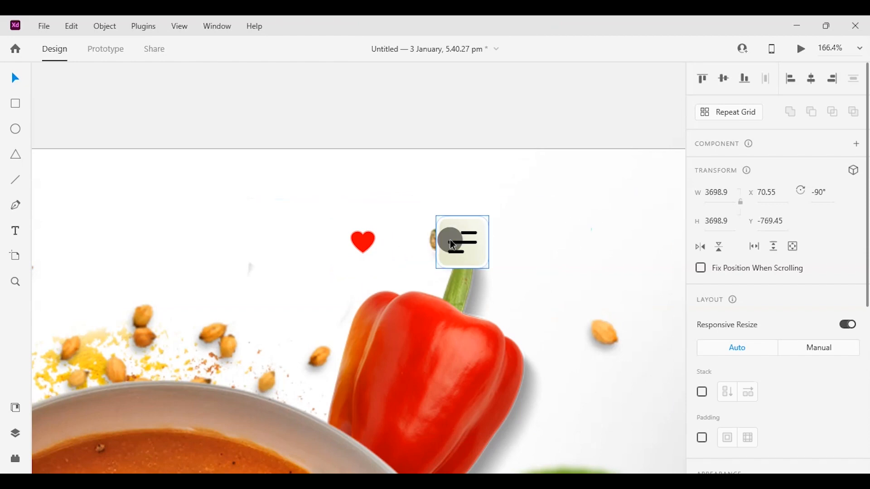
Move the heart and menu buttons to the right so the pair starts at about X 1661, Y 63
{"action": "left_click_drag", "start_coordinate": [471, 243], "coordinate": [489, 246]}
{"action": "scroll", "coordinate": [513, 246], "scroll_direction": "down", "scroll_amount": 5}
{"action": "left_click", "coordinate": [524, 276]}
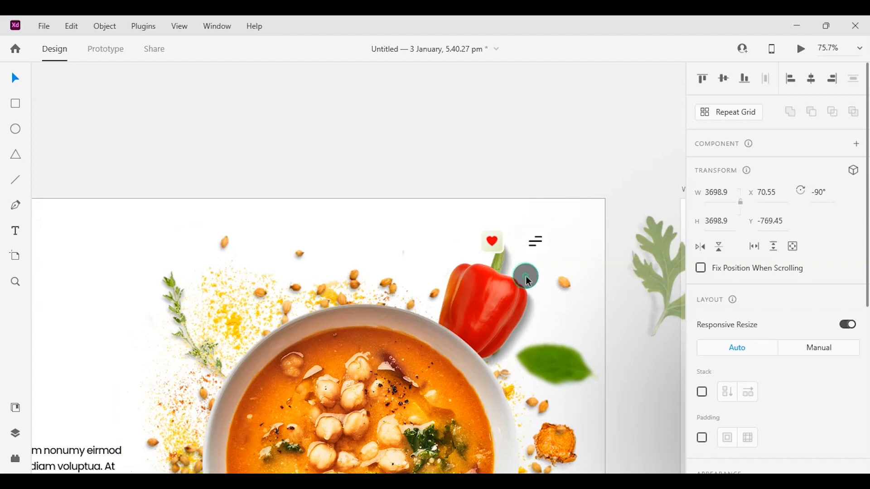
Group the heart and menu buttons on the vegetable soup artboard
{"action": "scroll", "coordinate": [532, 274], "scroll_direction": "right", "scroll_amount": 2}
{"action": "scroll", "coordinate": [476, 276], "scroll_direction": "down", "scroll_amount": 5}
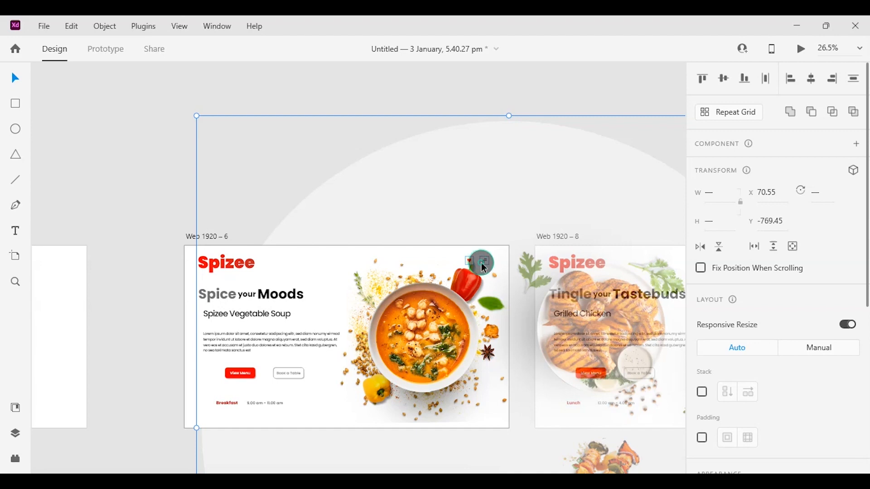
{"action": "left_click", "coordinate": [272, 165]}
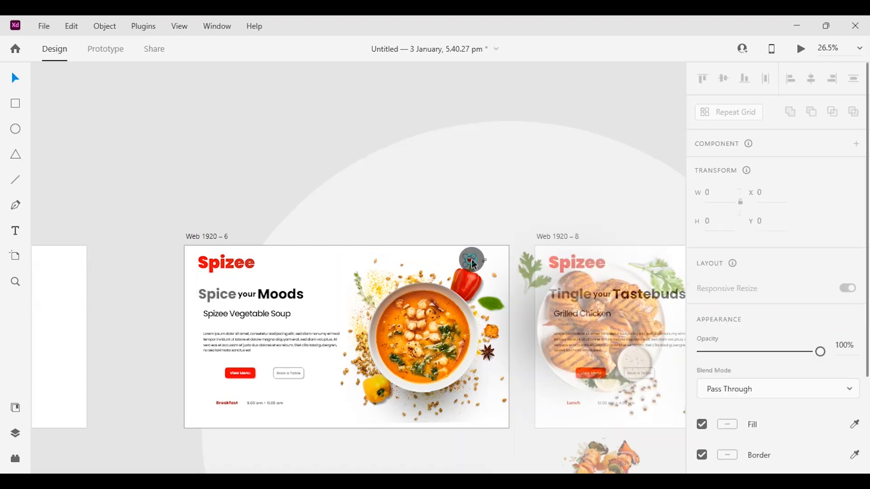
{"action": "left_click", "coordinate": [474, 264]}
{"action": "left_click", "coordinate": [488, 262], "text": "shift"}
{"action": "key", "text": "ctrl+g"}
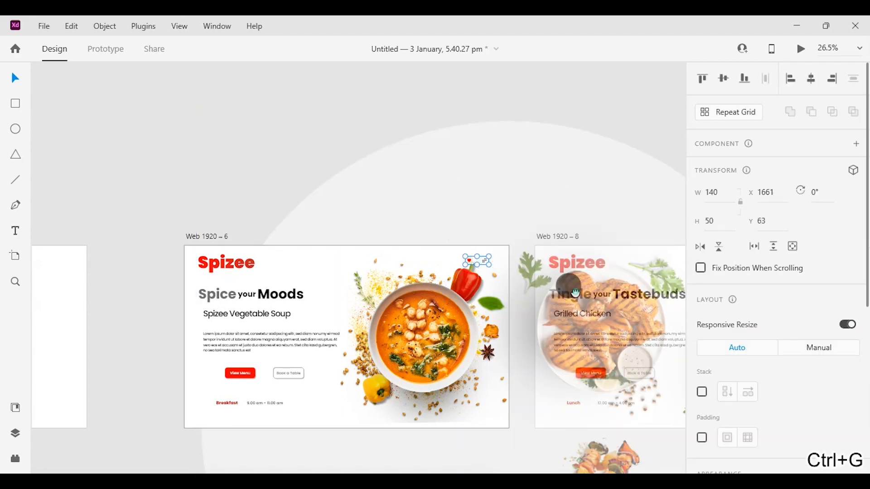
Try to copy the grouped buttons onto the Grilled Chicken artboard, and undo the attempts
{"action": "scroll", "coordinate": [493, 256], "scroll_direction": "right", "scroll_amount": 3}
{"action": "left_click", "coordinate": [437, 230]}
{"action": "key", "text": "ctrl+v"}
{"action": "key", "text": "ctrl+z"}
{"action": "scroll", "coordinate": [358, 261], "scroll_direction": "right", "scroll_amount": 5}
{"action": "key", "text": "ctrl+v"}
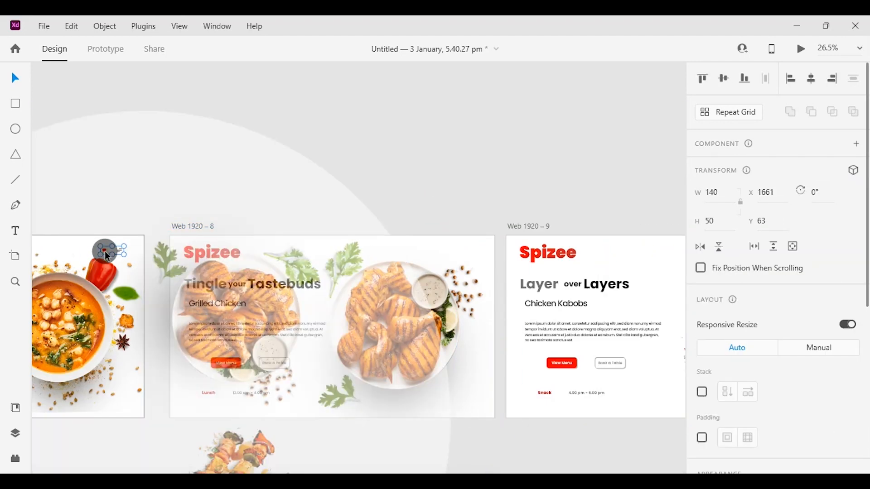
{"action": "left_click_drag", "start_coordinate": [145, 250], "coordinate": [381, 141]}
{"action": "key", "text": "ctrl+z"}
{"action": "key", "text": "ctrl+z"}
{"action": "left_click", "coordinate": [110, 242]}
{"action": "right_click", "coordinate": [119, 244]}
{"action": "left_click", "coordinate": [145, 219]}
{"action": "scroll", "coordinate": [122, 284], "scroll_direction": "up", "scroll_amount": 5}
{"action": "left_click", "coordinate": [140, 229]}
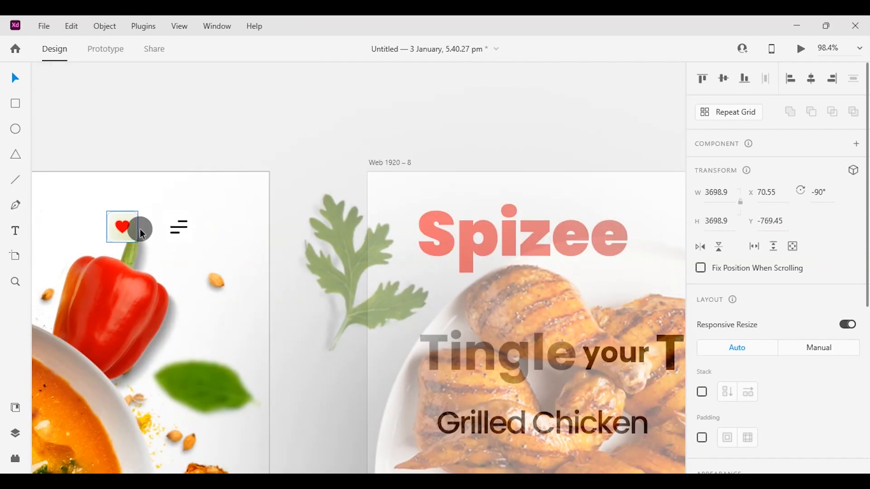
Show the layers list and group the heart and menu buttons on Web 1920 – 6
{"action": "left_click", "coordinate": [16, 433]}
{"action": "left_click", "coordinate": [287, 216]}
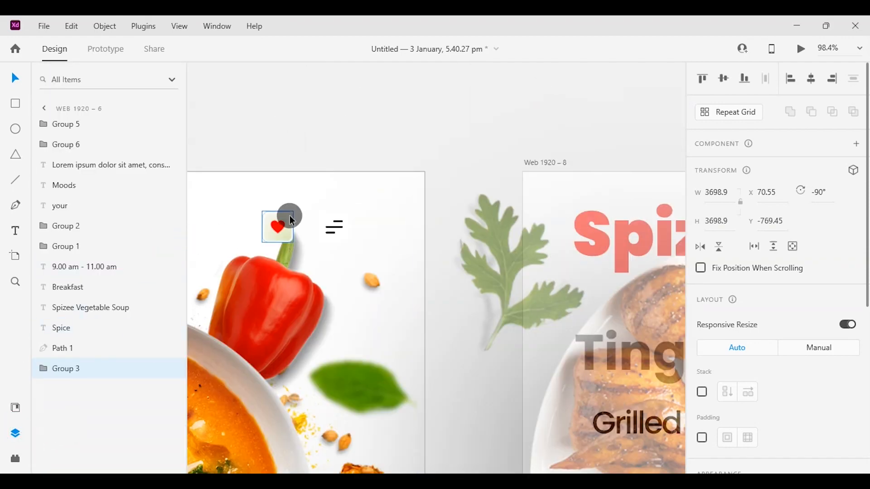
{"action": "left_click", "coordinate": [328, 230], "text": "shift"}
{"action": "key", "text": "ctrl+g"}
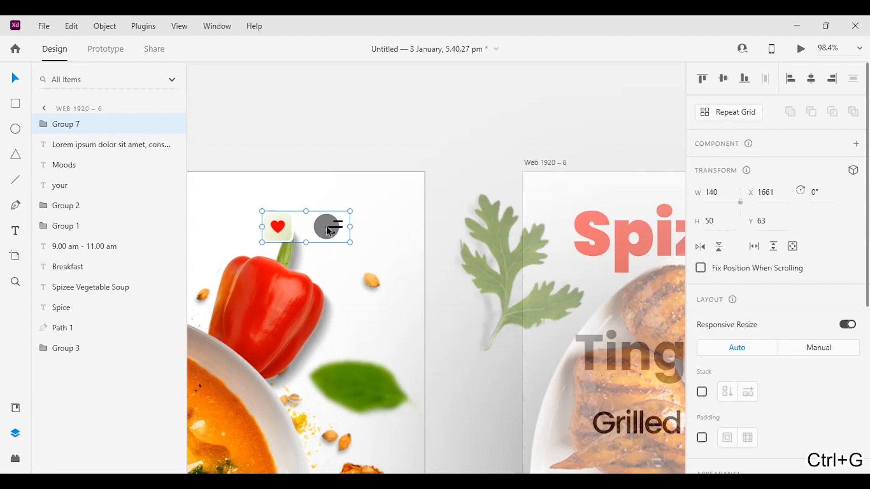
Copy the button group from the soup slide and paste it onto the Web 1920 – 8 artboard
{"action": "right_click", "coordinate": [331, 231]}
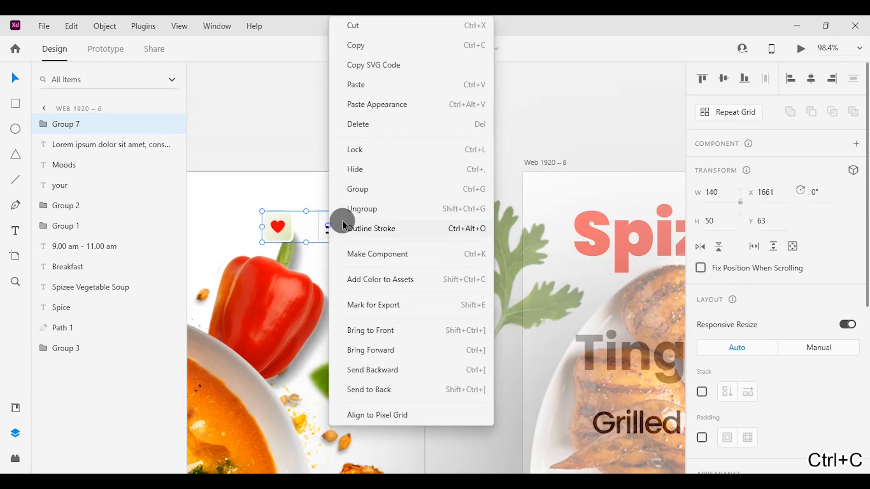
{"action": "left_click", "coordinate": [368, 47]}
{"action": "key", "text": "ctrl+0"}
{"action": "left_click", "coordinate": [369, 196]}
{"action": "key", "text": "ctrl+v"}
{"action": "left_click", "coordinate": [361, 138]}
Paste the copied button group onto the Web 1920 – 9 Chicken Kabobs artboard
{"action": "scroll", "coordinate": [385, 163], "scroll_direction": "right", "scroll_amount": 2}
{"action": "left_click", "coordinate": [411, 194]}
{"action": "right_click", "coordinate": [412, 194]}
{"action": "left_click", "coordinate": [435, 84]}
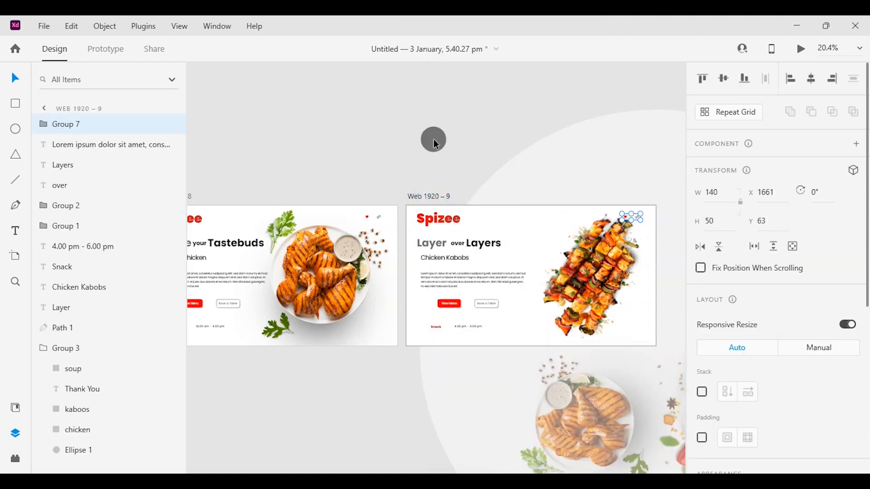
Paste the copied heart and menu button group onto the Web 1920 – 10 Thank You artboard
{"action": "scroll", "coordinate": [436, 144], "scroll_direction": "right", "scroll_amount": 5}
{"action": "left_click", "coordinate": [557, 107]}
{"action": "left_click", "coordinate": [359, 148]}
{"action": "right_click", "coordinate": [359, 146]}
{"action": "left_click", "coordinate": [530, 208]}
{"action": "left_click", "coordinate": [456, 103]}
{"action": "left_click", "coordinate": [590, 176]}
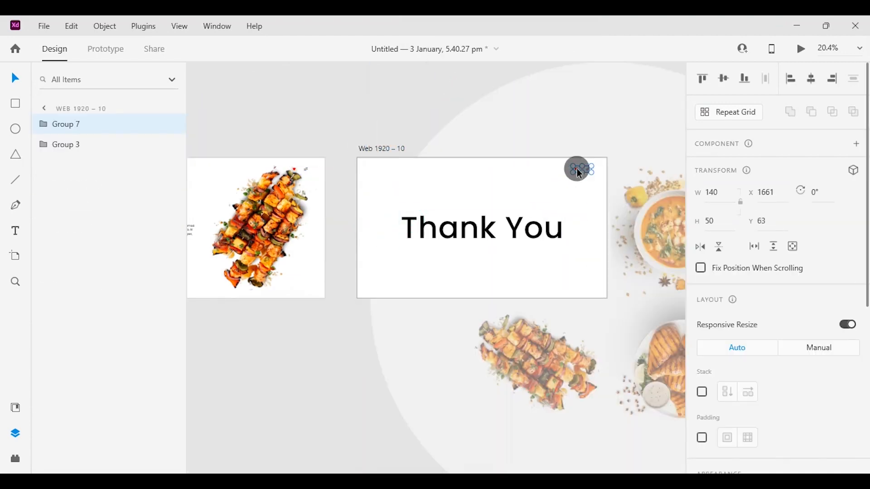
Move the pasted button group horizontally to above the start of the Thank You text and lower its opacity
{"action": "left_click_drag", "start_coordinate": [448, 178], "coordinate": [414, 173]}
{"action": "scroll", "coordinate": [755, 296], "scroll_direction": "down", "scroll_amount": 5}
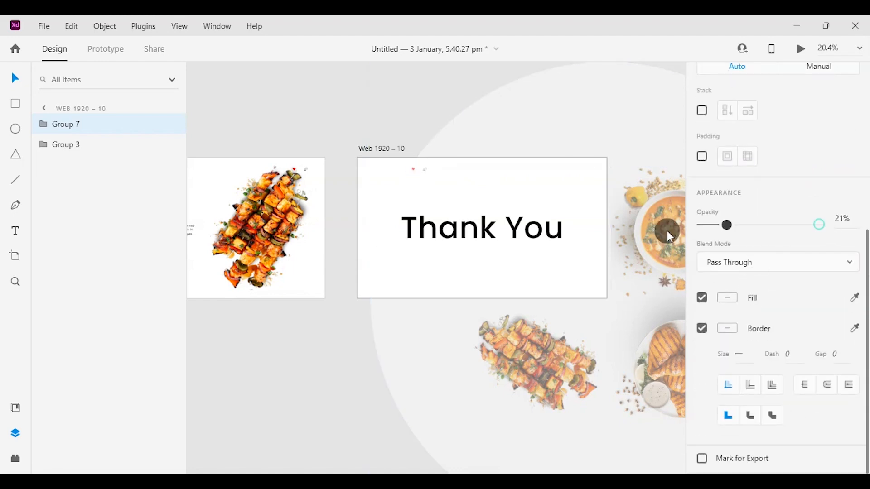
{"action": "left_click", "coordinate": [320, 138]}
Change the View Menu button's rectangle fill on Web 1920 – 6 to dark red #A70A0A
{"action": "scroll", "coordinate": [386, 126], "scroll_direction": "right", "scroll_amount": 8}
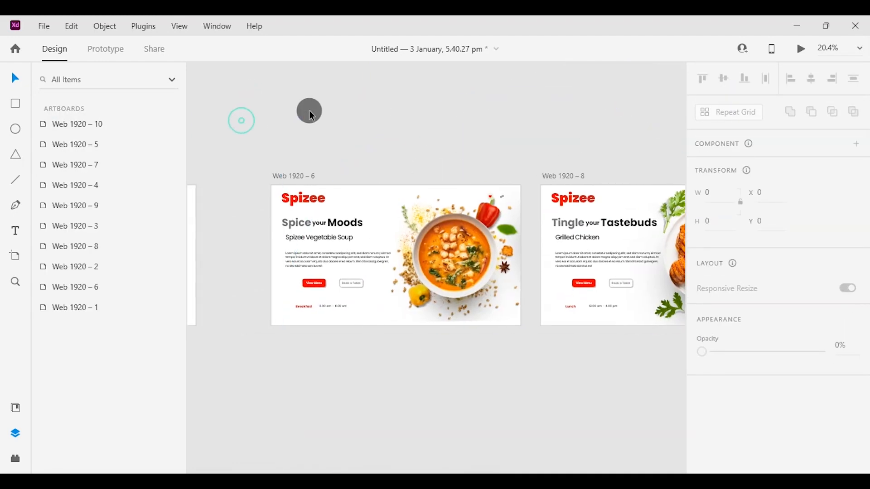
{"action": "scroll", "coordinate": [335, 159], "scroll_direction": "left", "scroll_amount": 3}
{"action": "scroll", "coordinate": [422, 342], "scroll_direction": "up", "scroll_amount": 6}
{"action": "left_click", "coordinate": [307, 261]}
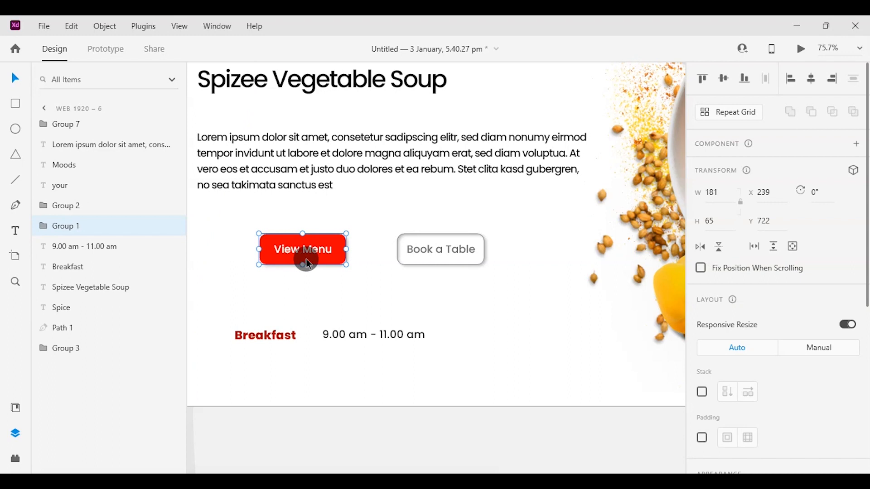
{"action": "double_click", "coordinate": [307, 263]}
{"action": "scroll", "coordinate": [850, 349], "scroll_direction": "down", "scroll_amount": 5}
{"action": "left_click", "coordinate": [728, 257]}
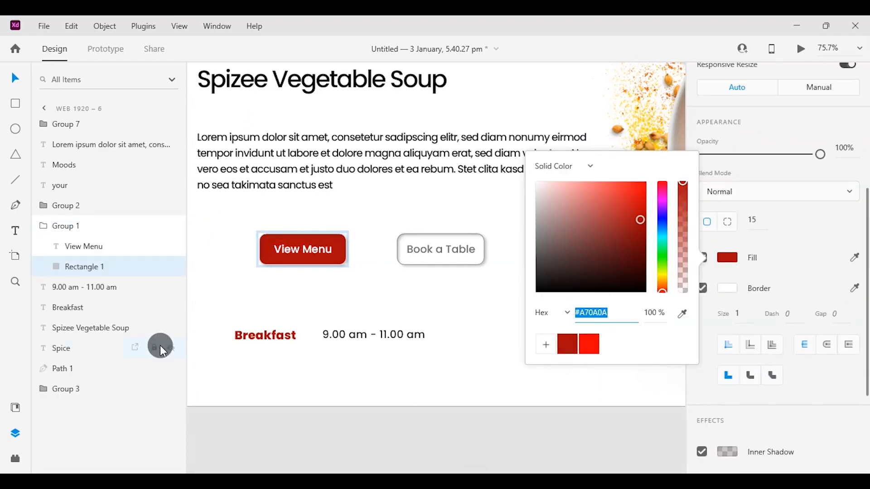
Recolour the Breakfast label on Web 1920 – 6 with the saved bright red
{"action": "left_click", "coordinate": [136, 308]}
{"action": "scroll", "coordinate": [792, 317], "scroll_direction": "down", "scroll_amount": 4}
{"action": "left_click", "coordinate": [728, 308]}
Set the Book a Table rectangle's inner and drop shadow offsets to X 5, Y 5, with inner shadow colour opacity about 27%
{"action": "left_click", "coordinate": [449, 263]}
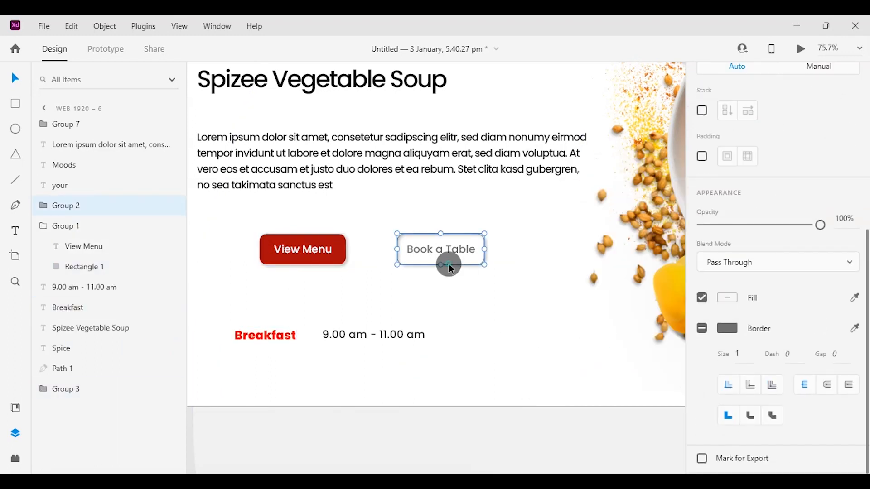
{"action": "double_click", "coordinate": [448, 262]}
{"action": "scroll", "coordinate": [745, 365], "scroll_direction": "down", "scroll_amount": 5}
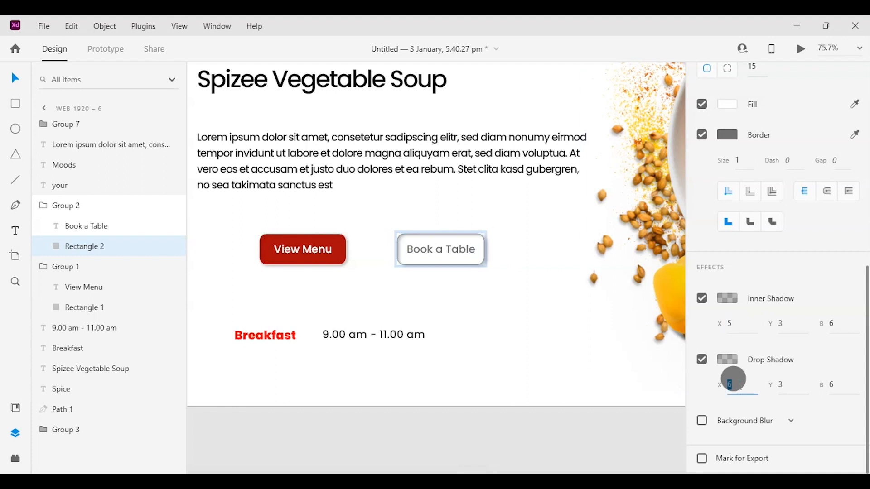
{"action": "left_click", "coordinate": [720, 301]}
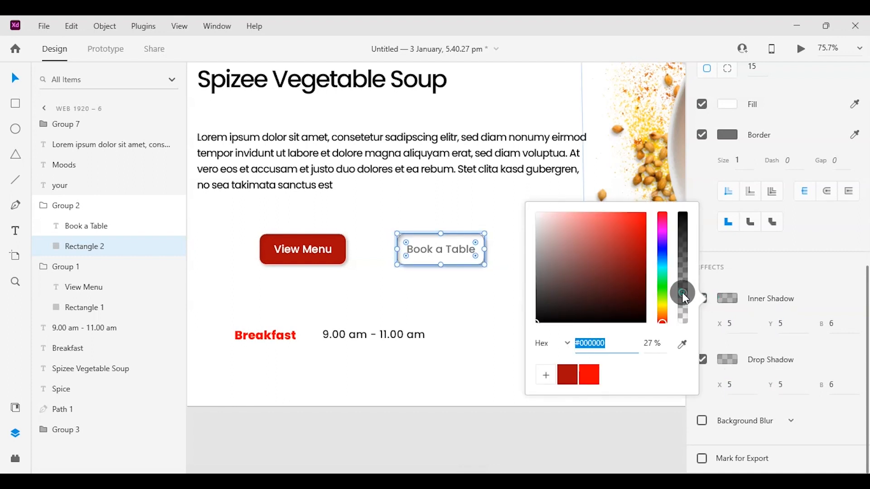
Give the Book a Table rectangle a white #FFFFFF border with size 3
{"action": "left_click", "coordinate": [728, 134]}
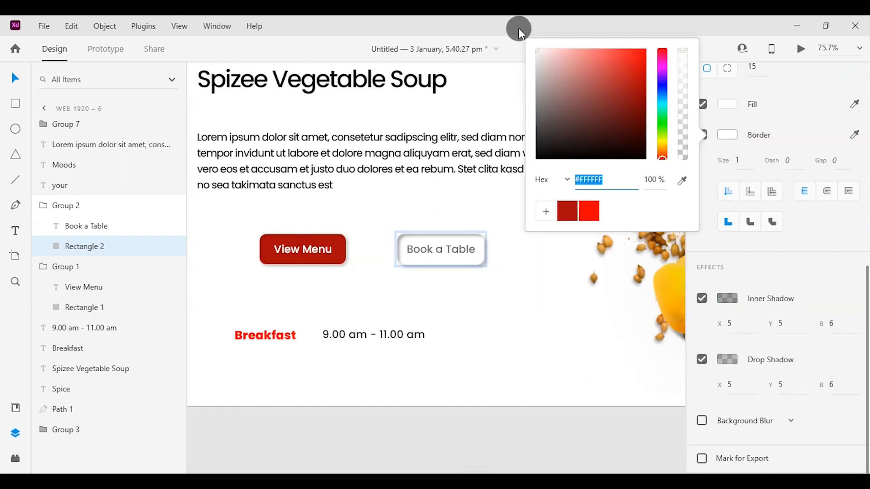
{"action": "left_click", "coordinate": [743, 160]}
{"action": "left_click", "coordinate": [461, 365]}
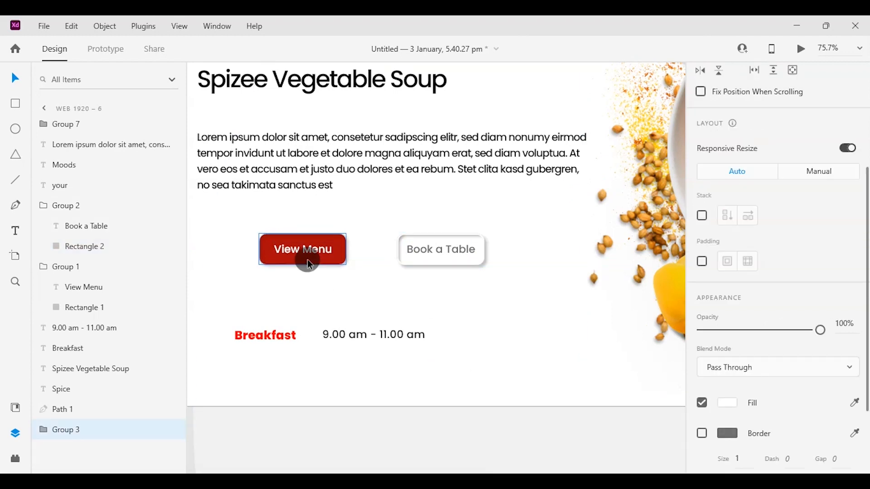
Try to replace the Book a Table button on Web 1920 – 8 with the restyled one, and undo the paste
{"action": "scroll", "coordinate": [508, 368], "scroll_direction": "down", "scroll_amount": 4}
{"action": "scroll", "coordinate": [502, 367], "scroll_direction": "down", "scroll_amount": 3, "text": "ctrl"}
{"action": "left_click", "coordinate": [459, 239]}
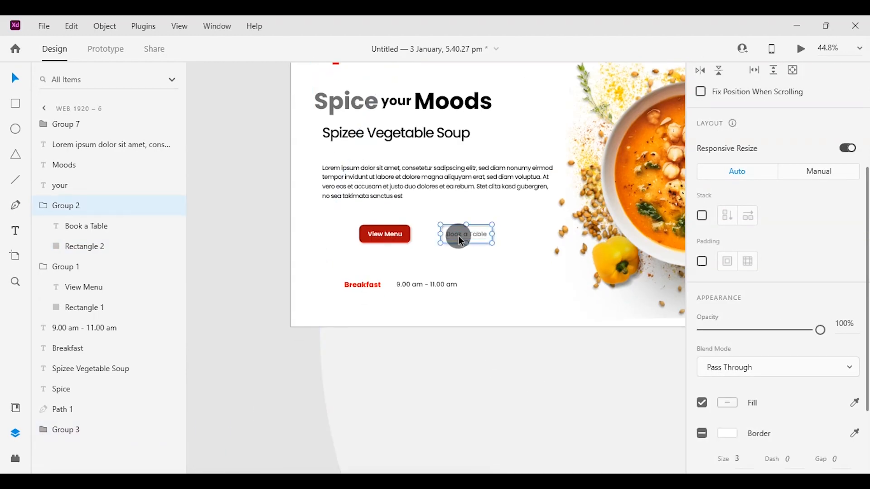
{"action": "left_click", "coordinate": [200, 276]}
{"action": "left_click", "coordinate": [457, 235]}
{"action": "scroll", "coordinate": [351, 314], "scroll_direction": "right", "scroll_amount": 10}
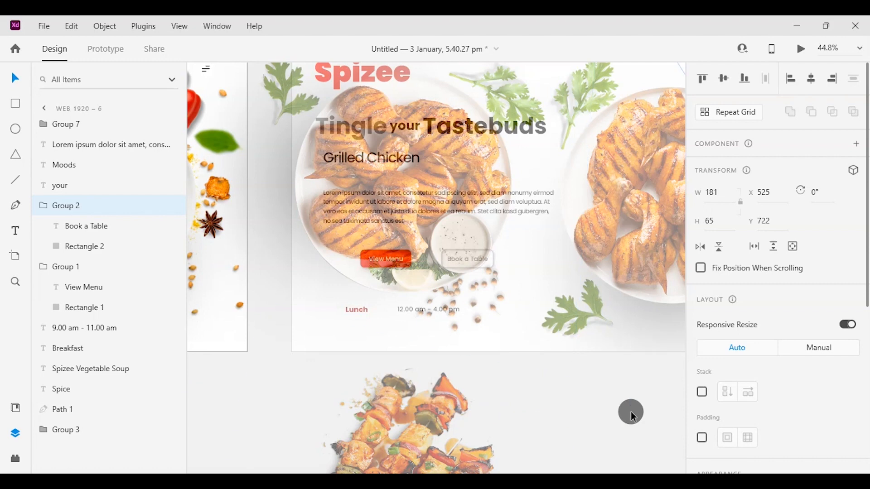
{"action": "left_click", "coordinate": [633, 415]}
{"action": "scroll", "coordinate": [545, 195], "scroll_direction": "down", "scroll_amount": 5, "text": "ctrl"}
{"action": "left_click", "coordinate": [545, 194]}
{"action": "left_click", "coordinate": [467, 360]}
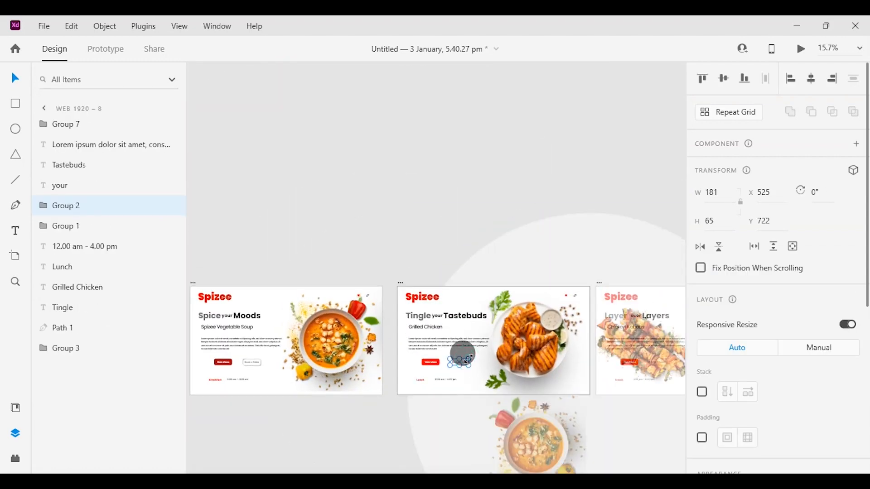
{"action": "right_click", "coordinate": [468, 360]}
{"action": "left_click", "coordinate": [404, 283]}
{"action": "right_click", "coordinate": [405, 288]}
{"action": "left_click", "coordinate": [453, 78]}
{"action": "key", "text": "ctrl+z"}
Copy the restyled Book a Table button from Web 1920 – 6 and put it in place of the one on Web 1920 – 8
{"action": "scroll", "coordinate": [384, 357], "scroll_direction": "left", "scroll_amount": 3}
{"action": "right_click", "coordinate": [385, 357]}
{"action": "left_click", "coordinate": [431, 54]}
{"action": "left_click", "coordinate": [549, 170]}
{"action": "right_click", "coordinate": [534, 272]}
{"action": "left_click", "coordinate": [566, 91]}
Try to change the View Menu button's fill on the Grilled Chicken artboard to dark red
{"action": "scroll", "coordinate": [572, 357], "scroll_direction": "up", "scroll_amount": 6}
{"action": "left_click", "coordinate": [557, 336]}
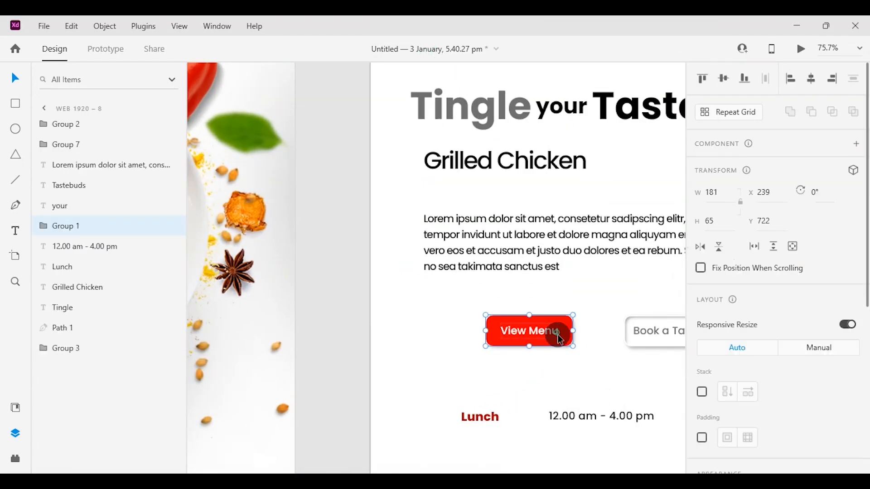
{"action": "double_click", "coordinate": [550, 334]}
{"action": "scroll", "coordinate": [739, 395], "scroll_direction": "down", "scroll_amount": 8}
{"action": "left_click", "coordinate": [732, 293]}
{"action": "left_click", "coordinate": [740, 312]}
{"action": "scroll", "coordinate": [721, 407], "scroll_direction": "down", "scroll_amount": 2}
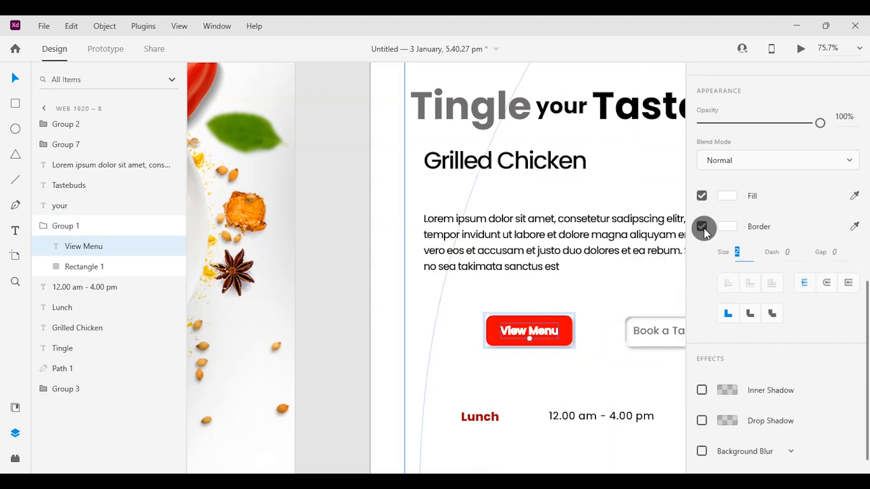
{"action": "left_click", "coordinate": [569, 334]}
{"action": "left_click", "coordinate": [732, 96]}
{"action": "left_click", "coordinate": [564, 205]}
Try to recolour the Lunch label on the Grilled Chicken artboard bright red
{"action": "double_click", "coordinate": [481, 415]}
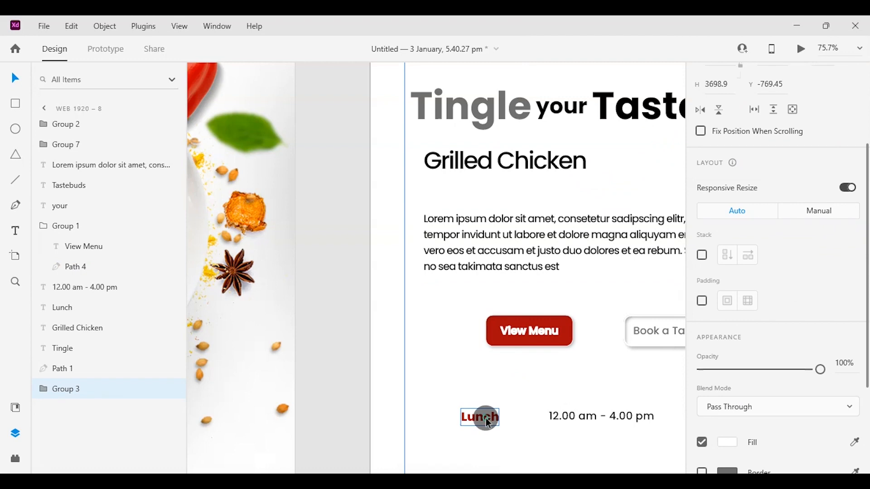
{"action": "left_click", "coordinate": [727, 325]}
{"action": "left_click", "coordinate": [595, 401]}
{"action": "left_click", "coordinate": [661, 437]}
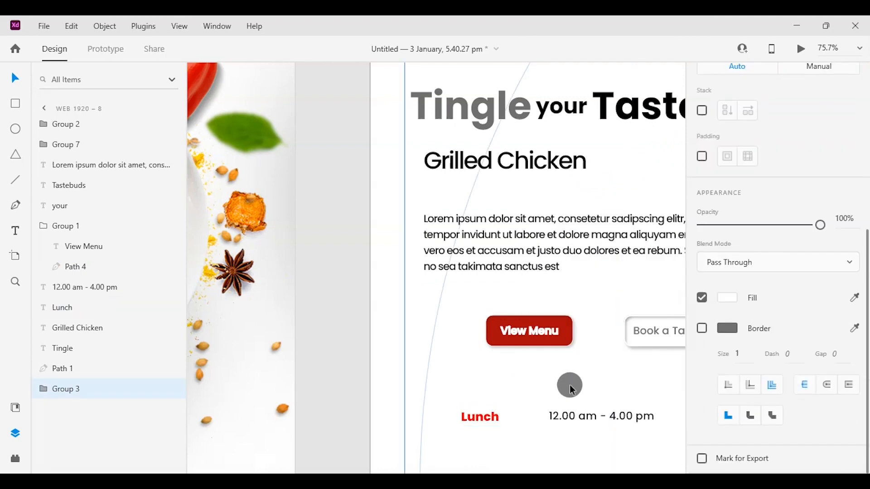
Undo the recent changes to the Lunch label and the View Menu button on Web 1920 – 8
{"action": "scroll", "coordinate": [570, 384], "scroll_direction": "up", "scroll_amount": 3}
{"action": "key", "text": "ctrl+z"}
{"action": "key", "text": "ctrl+z"}
{"action": "key", "text": "ctrl+z"}
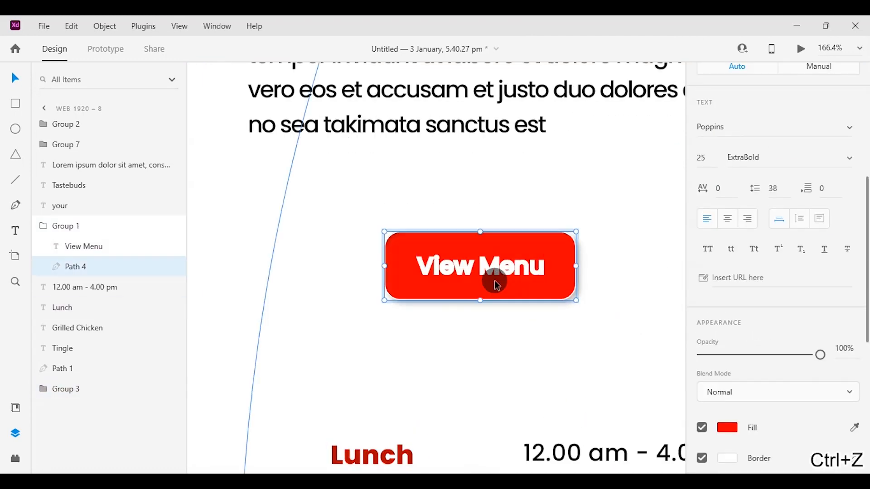
{"action": "key", "text": "ctrl+z"}
Fill the View Menu button's rectangle on Web 1920 – 8 with the saved dark red #A70A0A
{"action": "left_click", "coordinate": [560, 284]}
{"action": "left_click", "coordinate": [730, 224]}
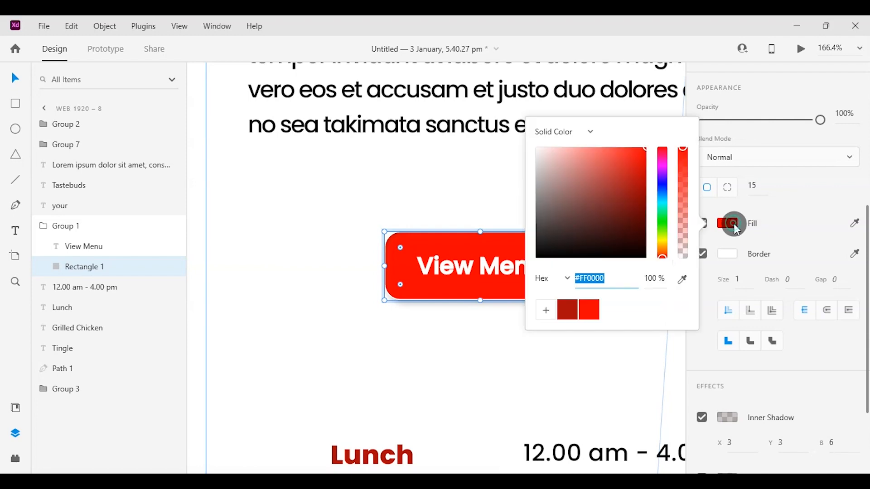
{"action": "left_click", "coordinate": [566, 316]}
{"action": "left_click", "coordinate": [482, 401]}
Recolour the Lunch label on Web 1920 – 8 with the saved bright red #FF0000
{"action": "scroll", "coordinate": [482, 400], "scroll_direction": "down", "scroll_amount": 3}
{"action": "left_click", "coordinate": [411, 440]}
{"action": "scroll", "coordinate": [730, 341], "scroll_direction": "down", "scroll_amount": 3}
{"action": "left_click", "coordinate": [730, 286]}
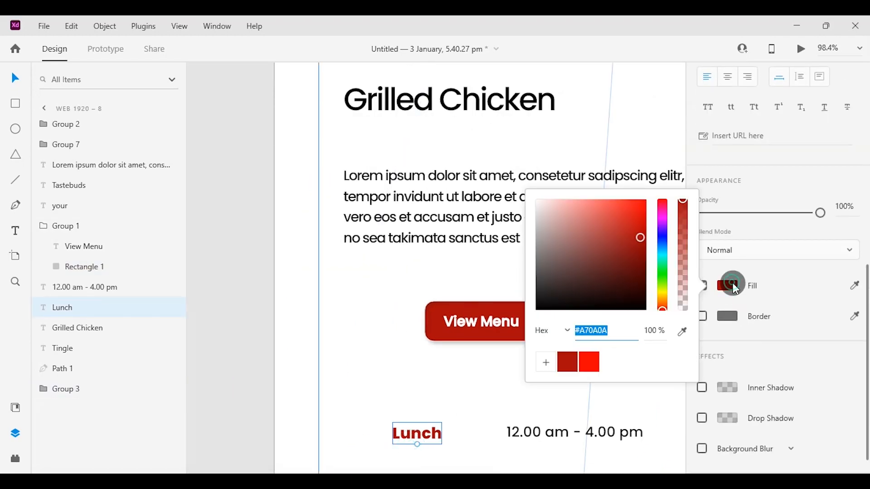
{"action": "left_click", "coordinate": [591, 363]}
{"action": "scroll", "coordinate": [483, 381], "scroll_direction": "down", "scroll_amount": 5}
{"action": "left_click", "coordinate": [482, 381]}
Delete the old Book a Table button on the Web 1920 – 9 artboard and paste the restyled one there
{"action": "scroll", "coordinate": [396, 390], "scroll_direction": "right", "scroll_amount": 10}
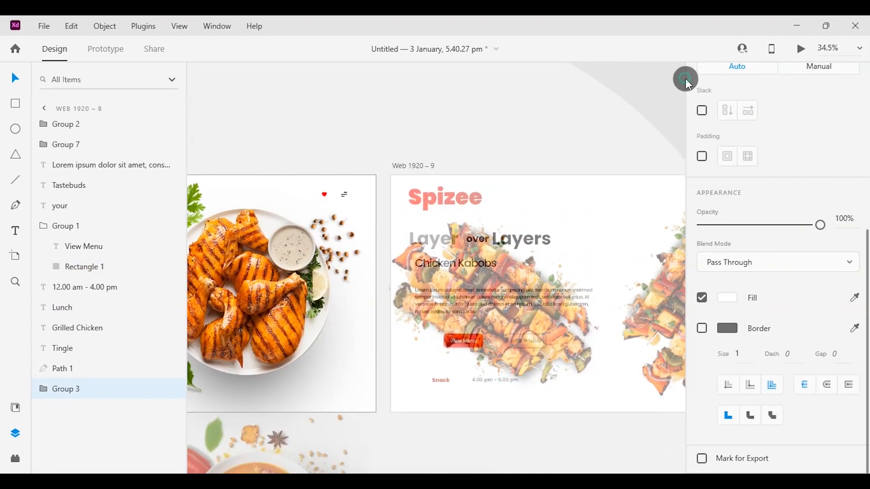
{"action": "left_click", "coordinate": [683, 78]}
{"action": "left_click", "coordinate": [534, 343]}
{"action": "key", "text": "Delete"}
{"action": "left_click", "coordinate": [456, 149]}
{"action": "left_click", "coordinate": [429, 166]}
{"action": "key", "text": "ctrl+v"}
Change the View Menu button's rectangle fill on Web 1920 – 9 to the saved dark red
{"action": "left_click", "coordinate": [463, 340]}
{"action": "scroll", "coordinate": [738, 362], "scroll_direction": "down", "scroll_amount": 6}
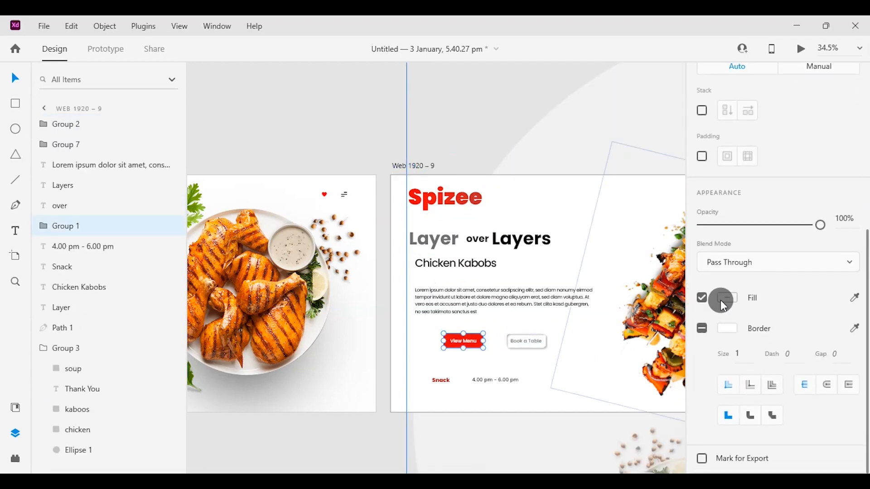
{"action": "double_click", "coordinate": [473, 342]}
{"action": "left_click", "coordinate": [481, 344]}
{"action": "left_click", "coordinate": [728, 223]}
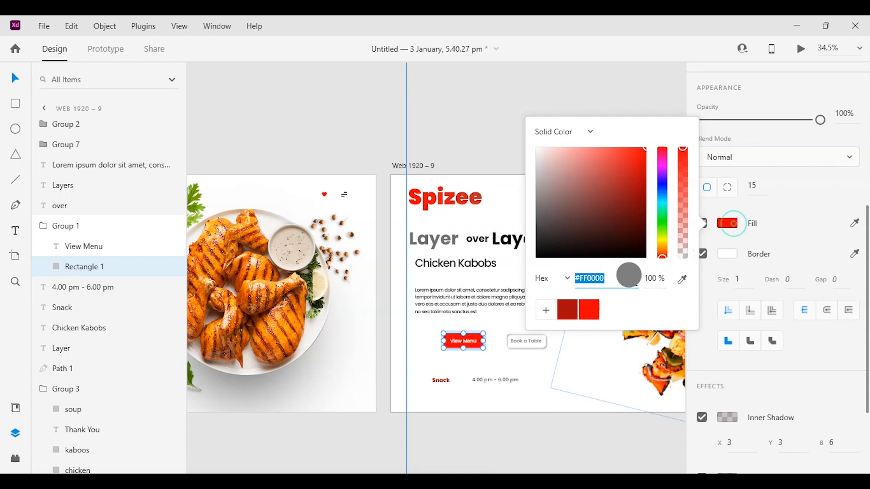
{"action": "left_click", "coordinate": [739, 281]}
{"action": "left_click", "coordinate": [626, 410]}
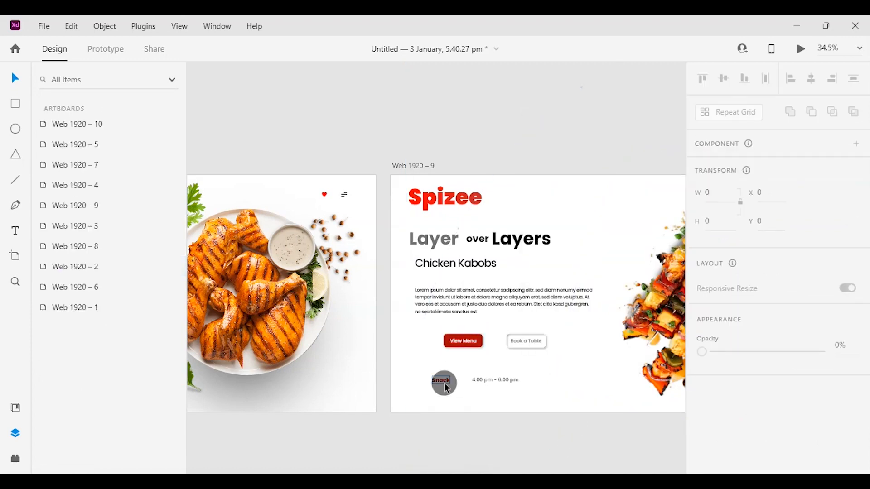
Recolour the Snack label on Web 1920 – 9 with the saved bright red
{"action": "left_click", "coordinate": [442, 380]}
{"action": "scroll", "coordinate": [733, 275], "scroll_direction": "down", "scroll_amount": 5}
{"action": "left_click", "coordinate": [727, 277]}
{"action": "left_click", "coordinate": [483, 128]}
Reduce the font size of the word "over" in the Web 1920 – 9 heading
{"action": "left_click", "coordinate": [473, 239]}
{"action": "scroll", "coordinate": [692, 256], "scroll_direction": "down", "scroll_amount": 5}
{"action": "left_click", "coordinate": [691, 255]}
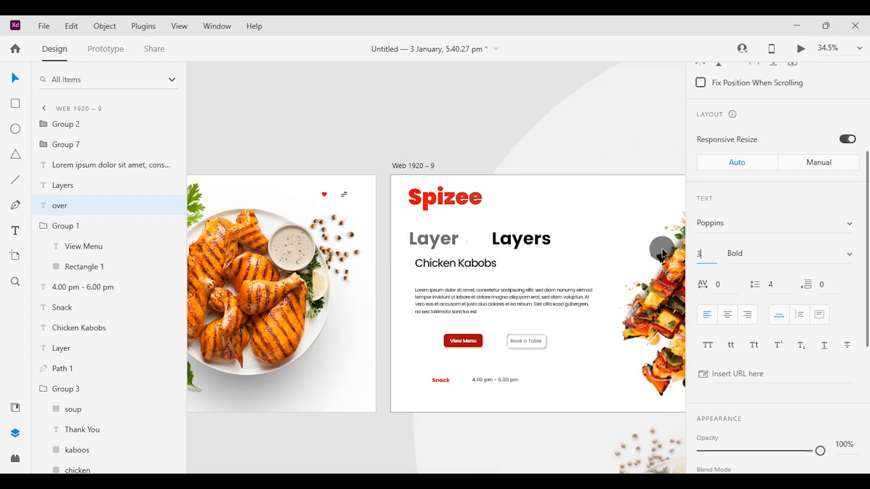
Save grey #707070 as a swatch, then make "Layer" black and "over" grey in the Web 1920 – 9 heading
{"action": "left_click", "coordinate": [433, 238]}
{"action": "scroll", "coordinate": [734, 268], "scroll_direction": "down", "scroll_amount": 5}
{"action": "left_click", "coordinate": [727, 257]}
{"action": "left_click", "coordinate": [543, 332]}
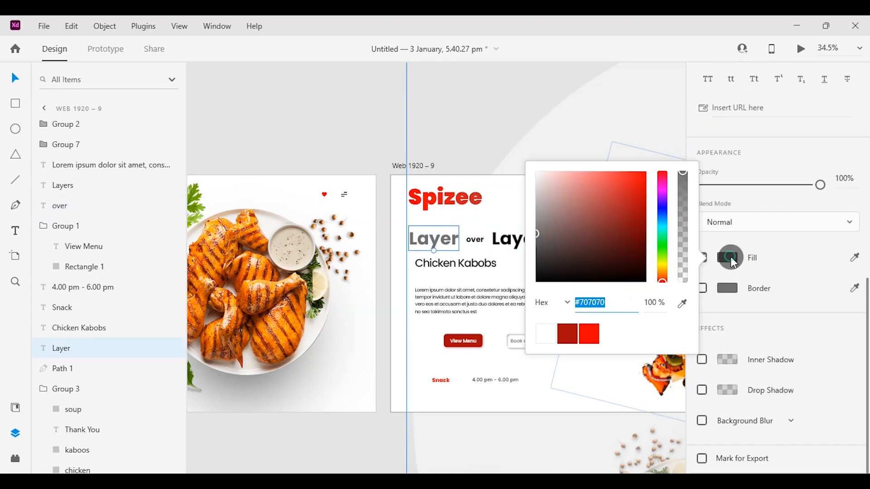
{"action": "left_click_drag", "start_coordinate": [538, 235], "coordinate": [537, 281]}
{"action": "left_click", "coordinate": [475, 239]}
{"action": "left_click", "coordinate": [728, 258]}
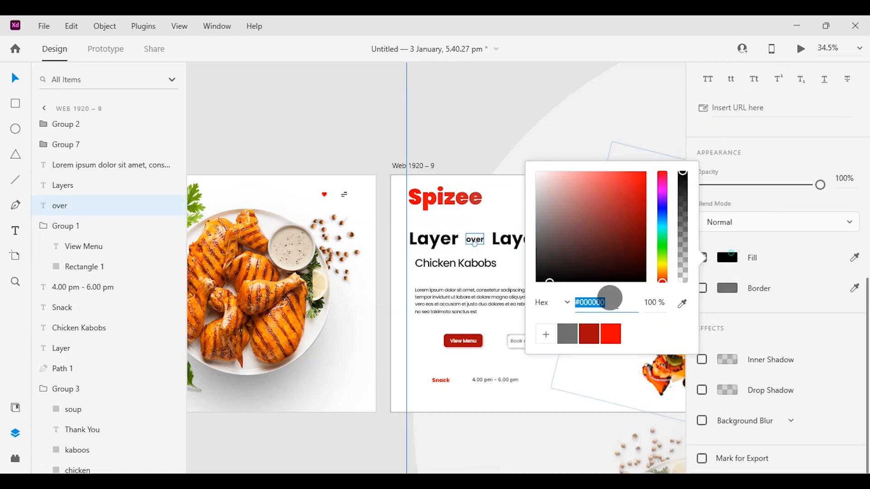
{"action": "left_click", "coordinate": [367, 120]}
Set the font size of "your" in the Web 1920 – 8 heading to 35
{"action": "scroll", "coordinate": [340, 117], "scroll_direction": "up", "scroll_amount": 5}
{"action": "left_click", "coordinate": [486, 274]}
{"action": "left_click", "coordinate": [698, 192]}
{"action": "type", "text": "34.5"}
{"action": "left_click", "coordinate": [478, 275]}
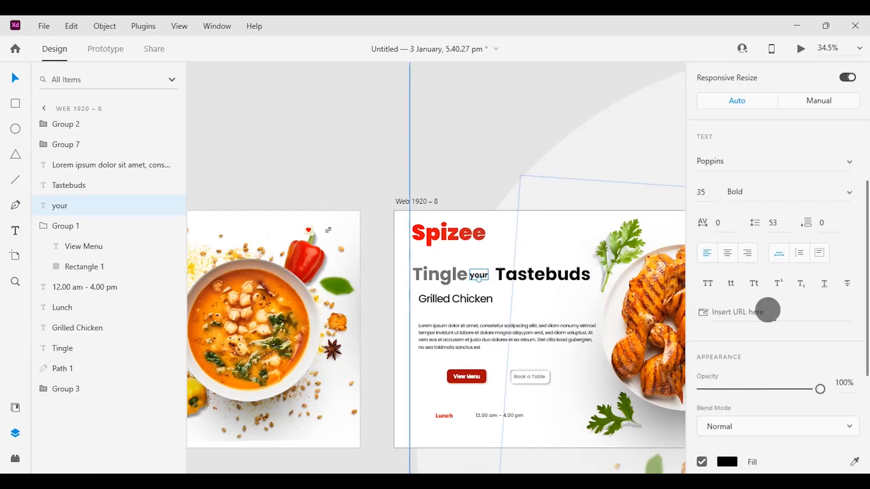
Recolour "your" grey and "Tingle" black in the Web 1920 – 8 heading
{"action": "scroll", "coordinate": [765, 310], "scroll_direction": "down", "scroll_amount": 5}
{"action": "left_click", "coordinate": [727, 257]}
{"action": "left_click", "coordinate": [445, 275]}
{"action": "left_click", "coordinate": [728, 261]}
Reposition "your" between "Tingle" and "Tastebuds" in the Web 1920 – 8 heading
{"action": "left_click", "coordinate": [485, 278]}
{"action": "left_click", "coordinate": [488, 276]}
{"action": "left_click", "coordinate": [436, 272]}
{"action": "left_click", "coordinate": [482, 275]}
{"action": "left_click", "coordinate": [470, 276]}
{"action": "left_click", "coordinate": [455, 149]}
{"action": "left_click", "coordinate": [439, 267]}
{"action": "scroll", "coordinate": [439, 267], "scroll_direction": "right", "scroll_amount": 1}
{"action": "left_click", "coordinate": [444, 272]}
{"action": "scroll", "coordinate": [444, 272], "scroll_direction": "down", "scroll_amount": 1}
Set the font size of "your" in the Web 1920 – 6 heading to 35
{"action": "left_click_drag", "start_coordinate": [330, 253], "coordinate": [403, 267]}
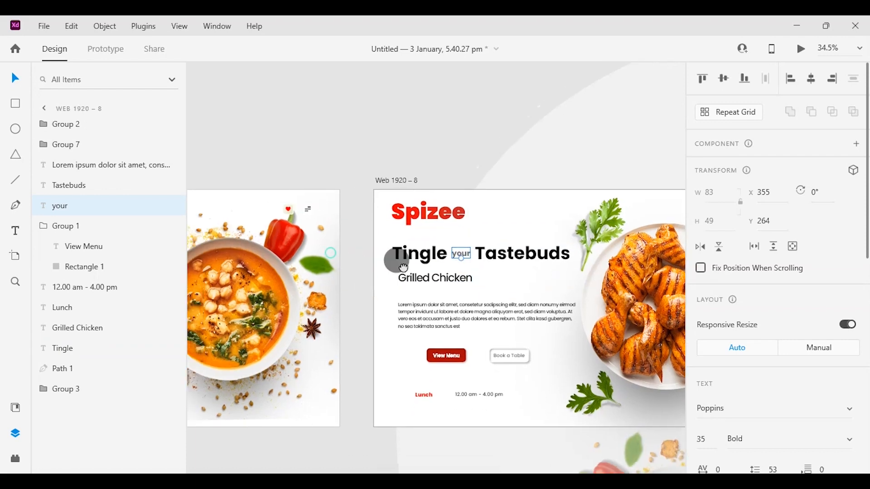
{"action": "scroll", "coordinate": [403, 267], "scroll_direction": "left", "scroll_amount": 3}
{"action": "left_click", "coordinate": [279, 279]}
{"action": "scroll", "coordinate": [233, 132], "scroll_direction": "down", "scroll_amount": 1}
{"action": "left_click", "coordinate": [234, 132]}
{"action": "left_click", "coordinate": [278, 247]}
{"action": "scroll", "coordinate": [730, 241], "scroll_direction": "down", "scroll_amount": 3}
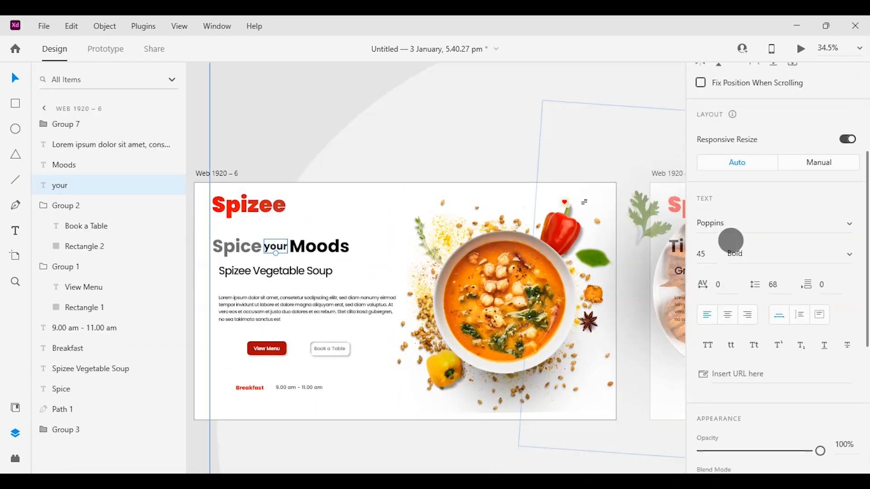
Recolour "your" grey and "Spice" black in the Web 1920 – 6 heading
{"action": "scroll", "coordinate": [702, 247], "scroll_direction": "down", "scroll_amount": 3}
{"action": "left_click", "coordinate": [727, 400]}
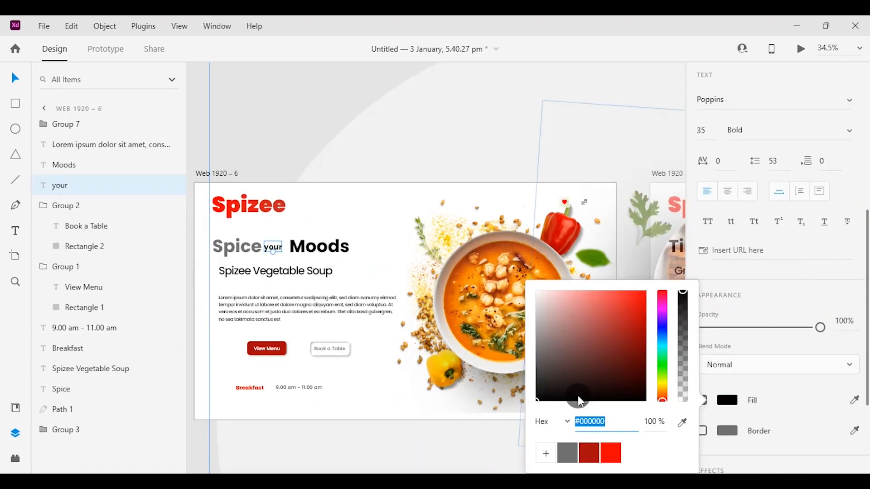
{"action": "left_click", "coordinate": [240, 247]}
{"action": "left_click", "coordinate": [727, 276]}
Select "Spice", "your" and "Moods" on Web 1920 – 6 and distribute them horizontally
{"action": "left_click", "coordinate": [275, 246]}
{"action": "left_click", "coordinate": [259, 247], "text": "shift"}
{"action": "left_click", "coordinate": [318, 247], "text": "shift"}
{"action": "scroll", "coordinate": [775, 177], "scroll_direction": "up", "scroll_amount": 5}
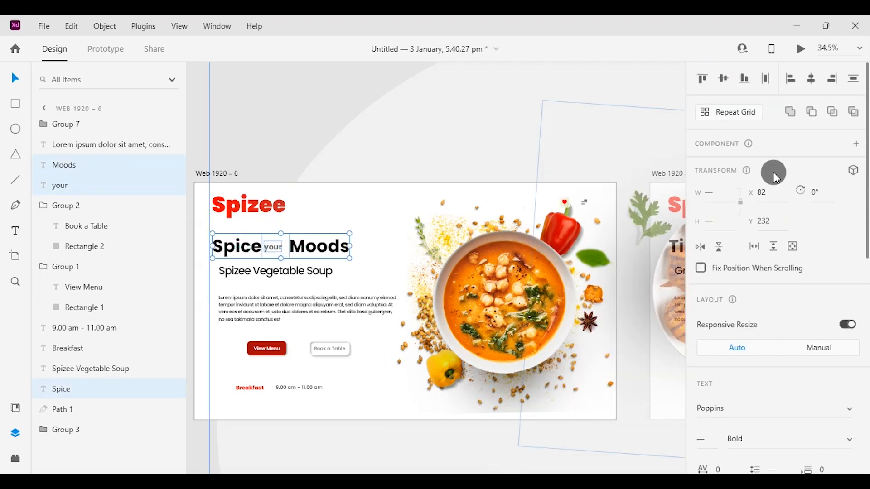
{"action": "left_click", "coordinate": [600, 147]}
Select "Tingle", "your" and "Tastebuds" on Web 1920 – 8 and distribute them horizontally
{"action": "scroll", "coordinate": [464, 244], "scroll_direction": "right", "scroll_amount": 5}
{"action": "left_click", "coordinate": [464, 245]}
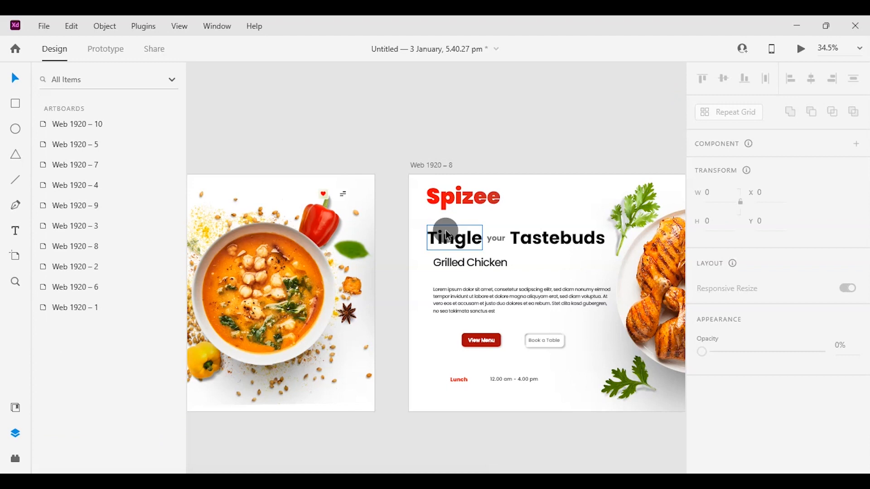
{"action": "left_click", "coordinate": [444, 229]}
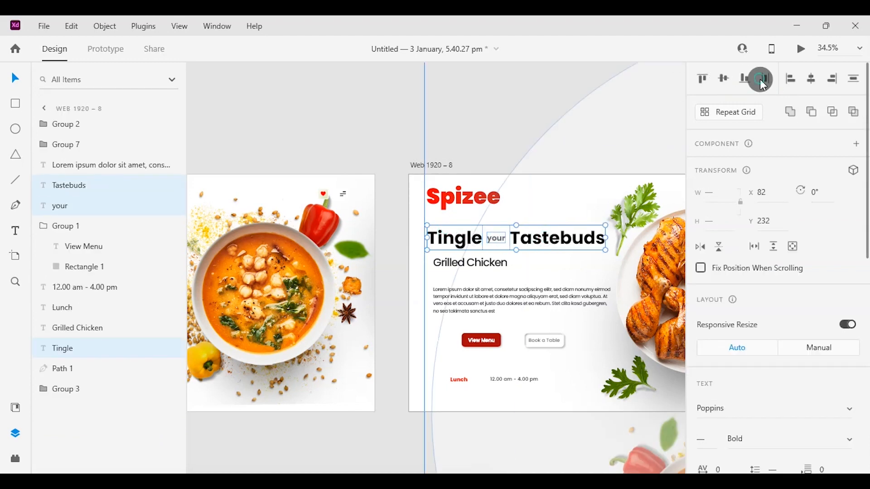
Select "Layer", "over" and "Layers" on Web 1920 – 9 and distribute them horizontally
{"action": "left_click_drag", "start_coordinate": [560, 79], "coordinate": [206, 122]}
{"action": "left_click", "coordinate": [568, 284]}
{"action": "left_click", "coordinate": [618, 287], "text": "shift"}
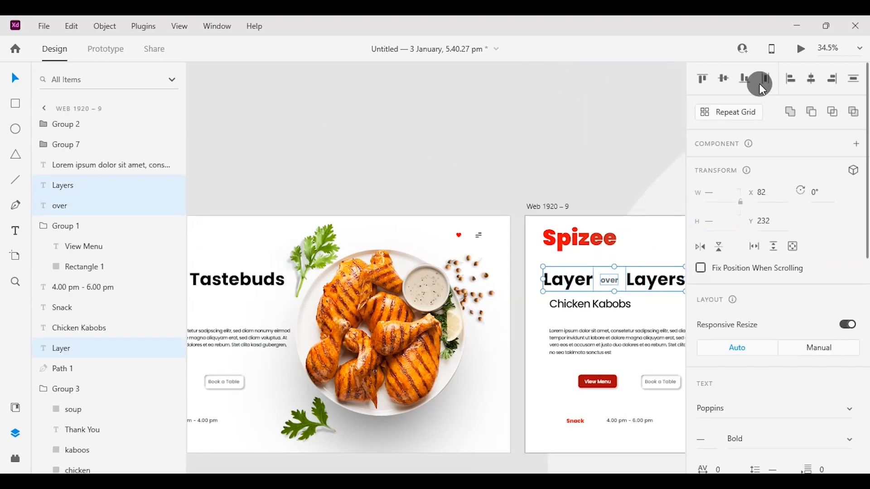
Preview the prototype from the blank Web 1920 – 7 artboard in an enlarged window and advance to the soup slide
{"action": "scroll", "coordinate": [534, 134], "scroll_direction": "down", "scroll_amount": 3}
{"action": "scroll", "coordinate": [313, 134], "scroll_direction": "left", "scroll_amount": 6}
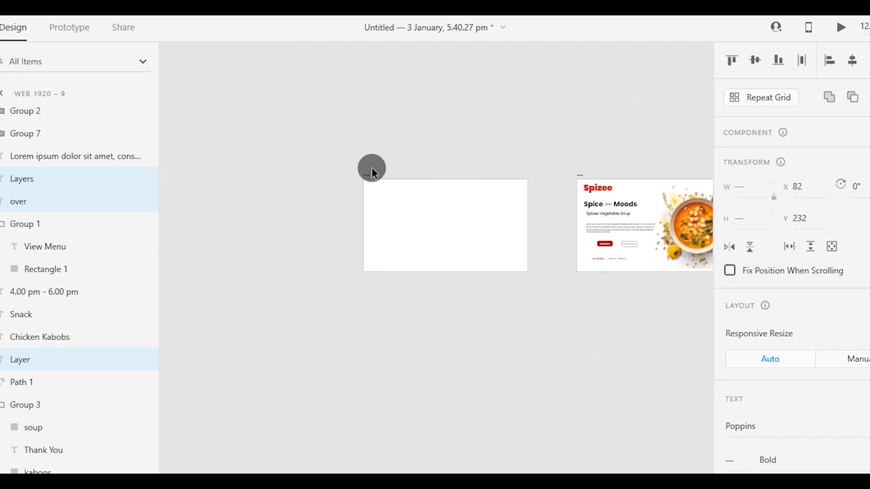
{"action": "left_click", "coordinate": [402, 212]}
{"action": "left_click", "coordinate": [385, 193]}
{"action": "left_click", "coordinate": [367, 175]}
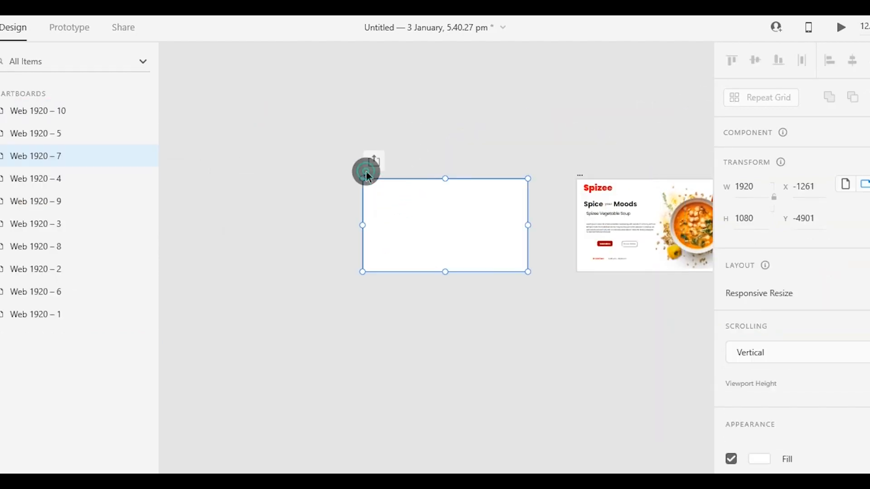
{"action": "left_click", "coordinate": [845, 28]}
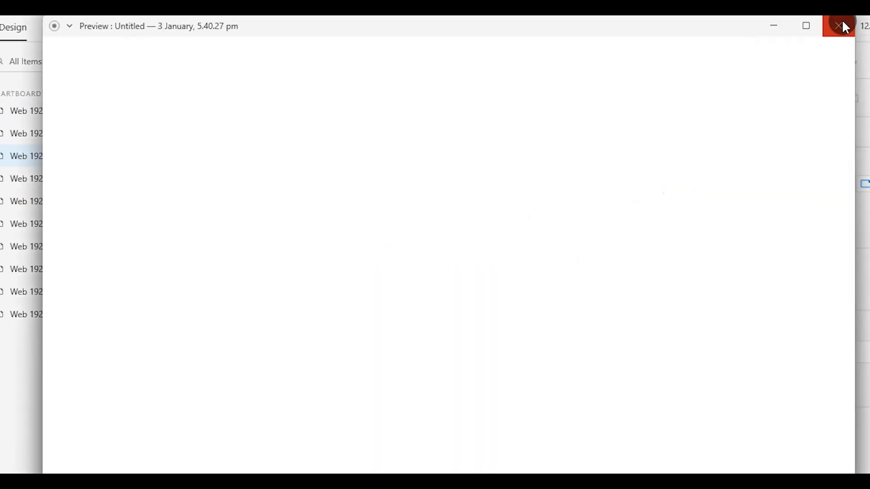
{"action": "left_click", "coordinate": [796, 33]}
{"action": "left_click", "coordinate": [496, 226]}
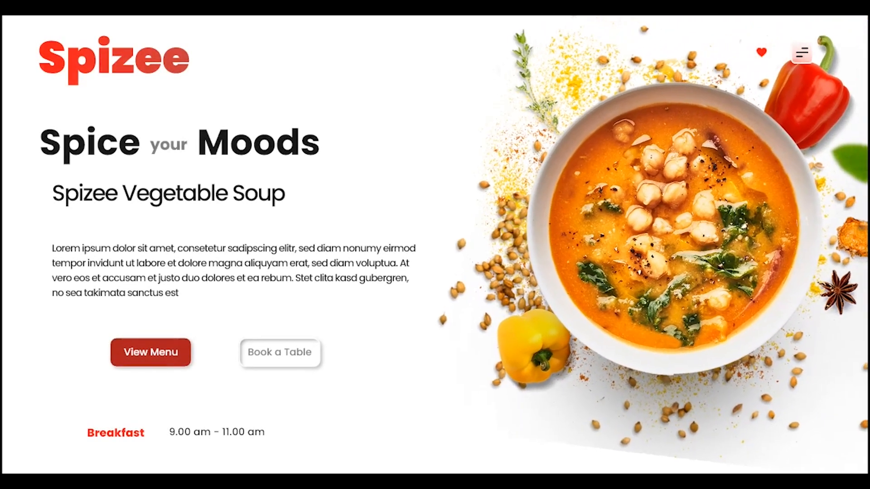